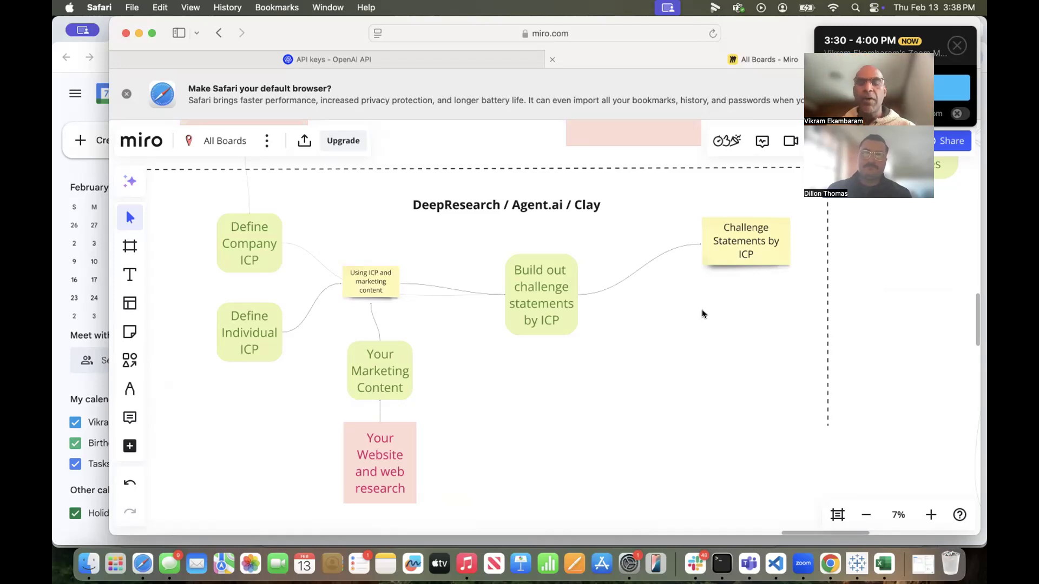
Step: Examine the board's flow from challenge statements by ICP to the research sources for each prospect's top 3 challenges, including OTHER SOURCES?
scroll(703, 311, "right", 1)
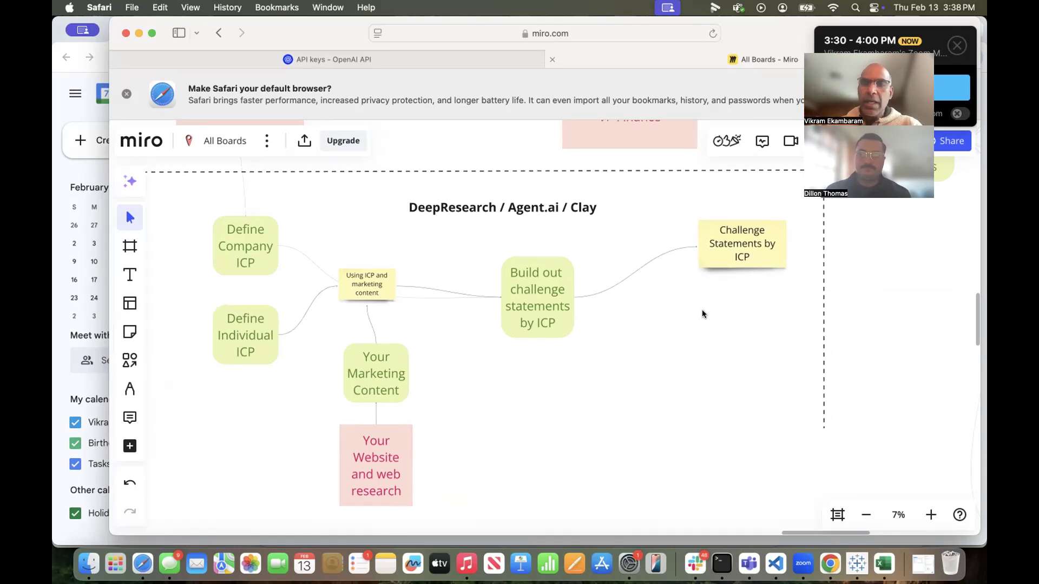
scroll(703, 311, "right", 10)
scroll(702, 311, "down", 3)
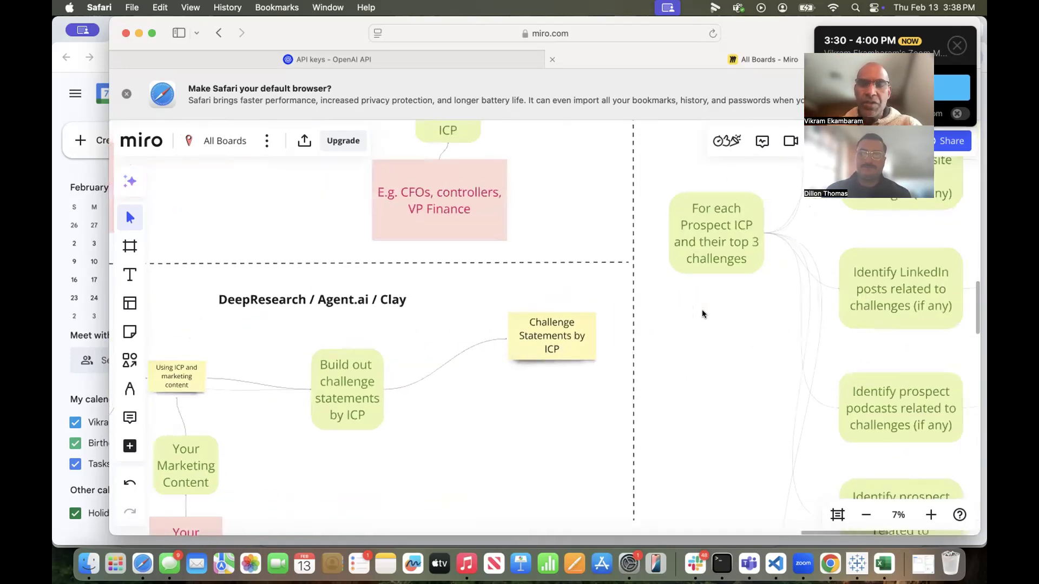
scroll(702, 314, "right", 3)
scroll(702, 314, "up", 1)
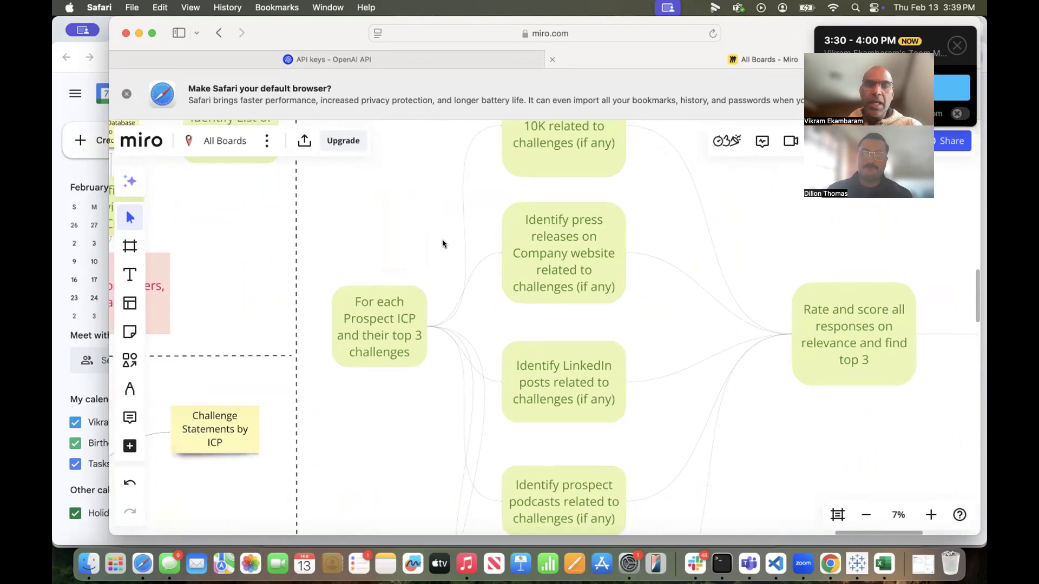
scroll(443, 244, "up", 2)
scroll(443, 244, "right", 1)
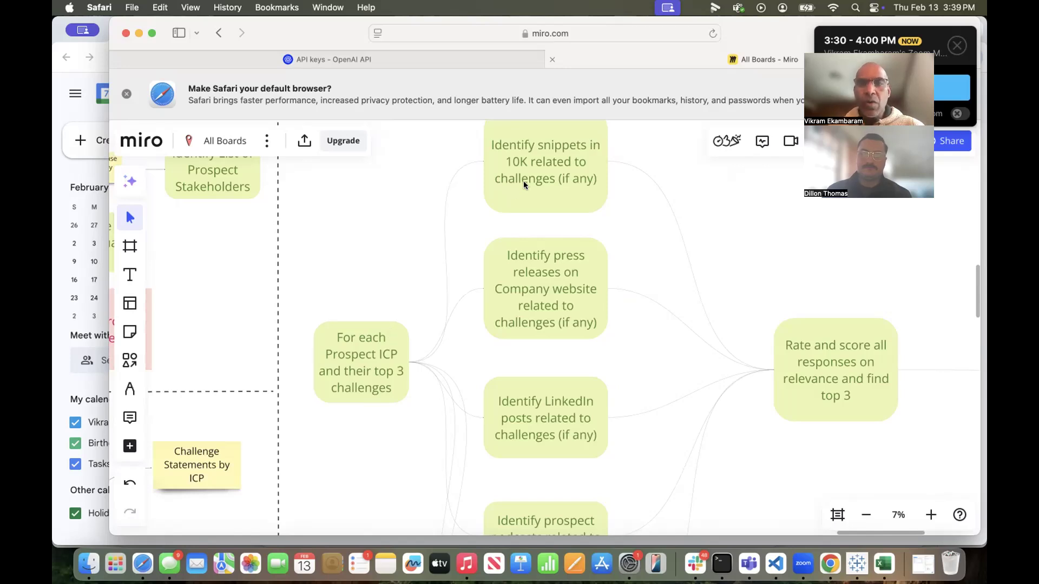
scroll(524, 184, "up", 1)
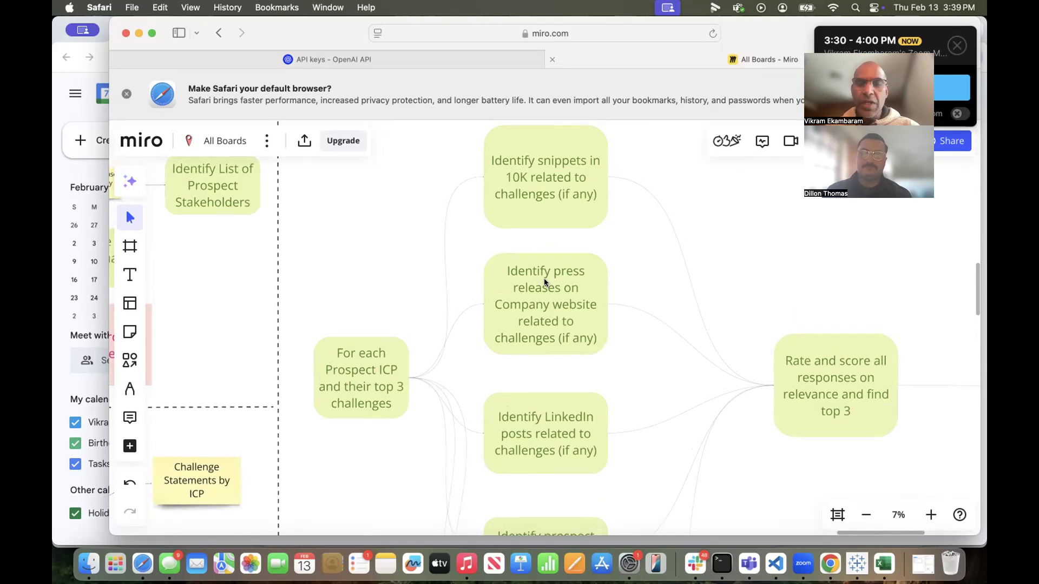
scroll(544, 279, "down", 2)
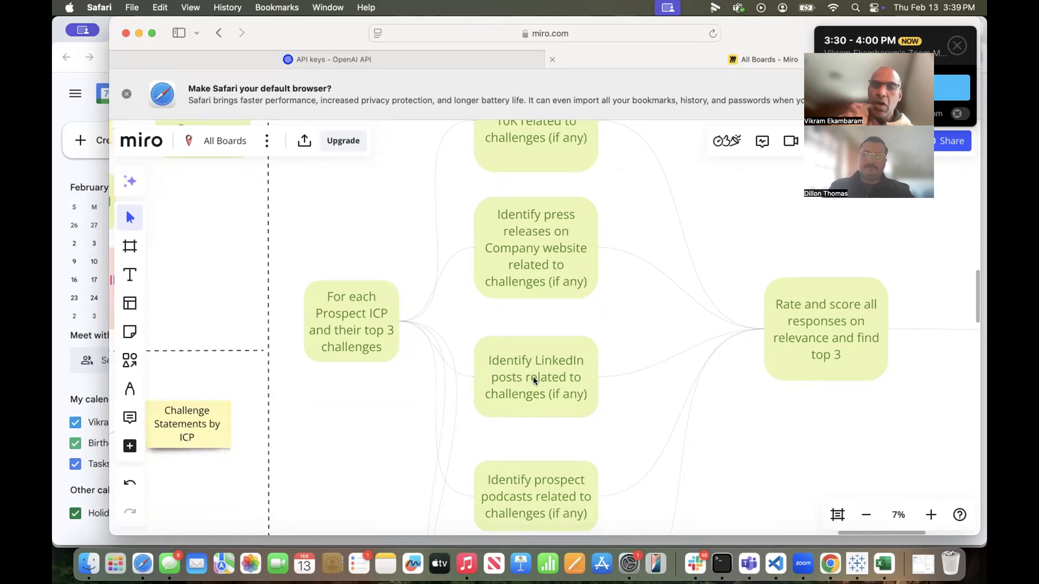
scroll(534, 379, "down", 2)
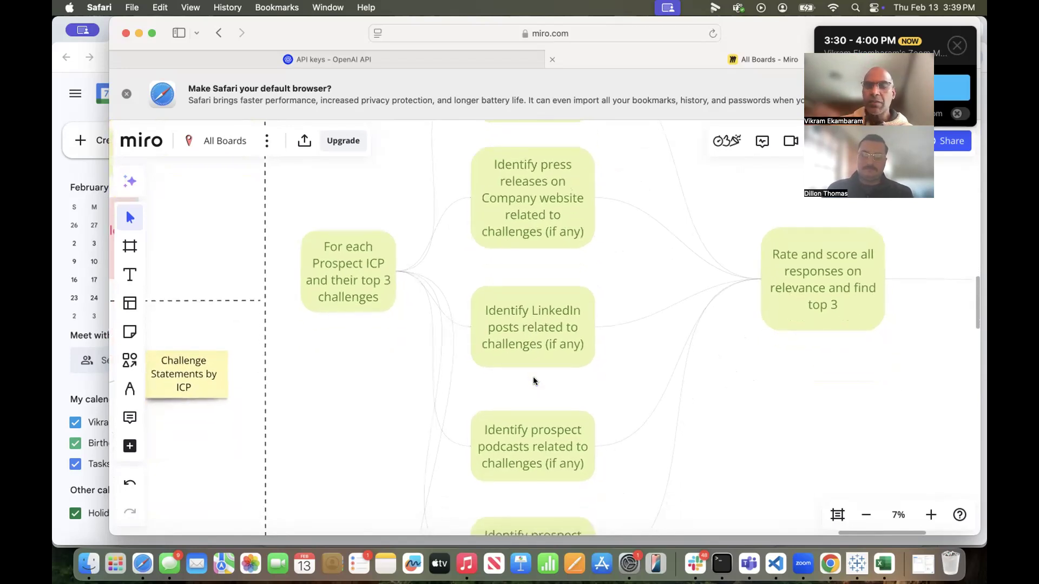
scroll(523, 431, "down", 4)
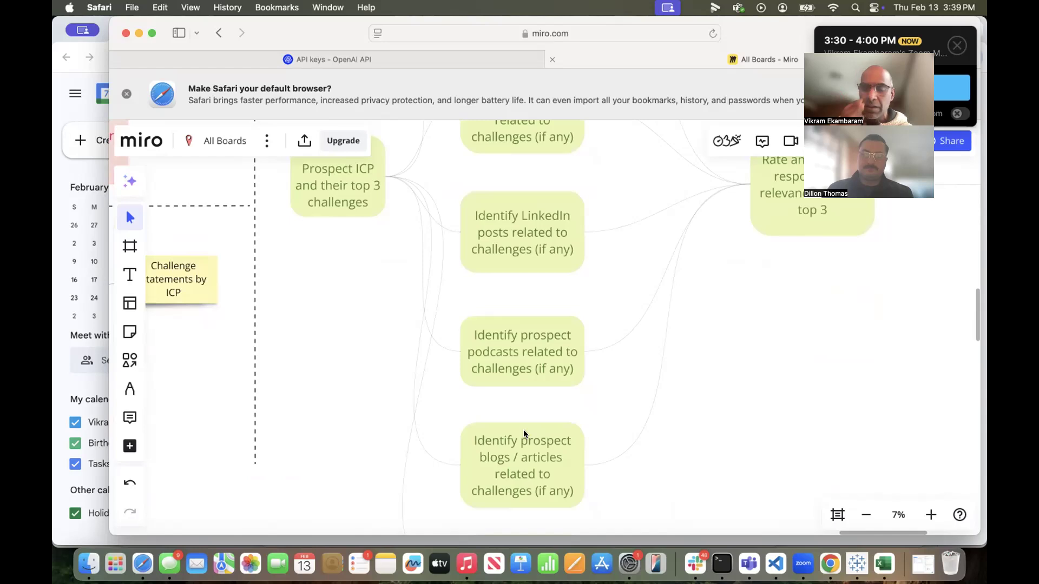
scroll(524, 429, "up", 3)
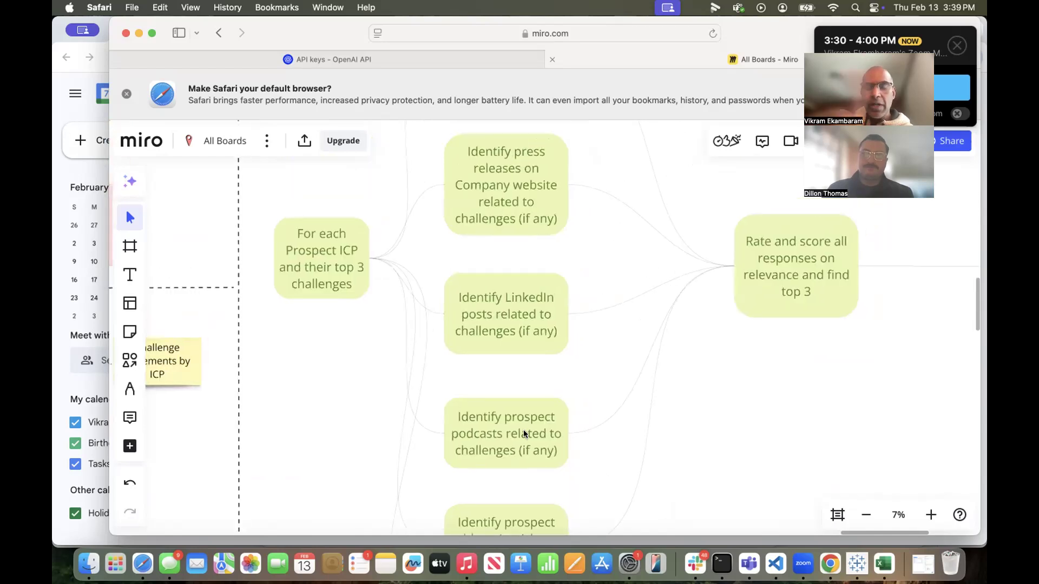
scroll(557, 295, "down", 2)
scroll(558, 294, "up", 3)
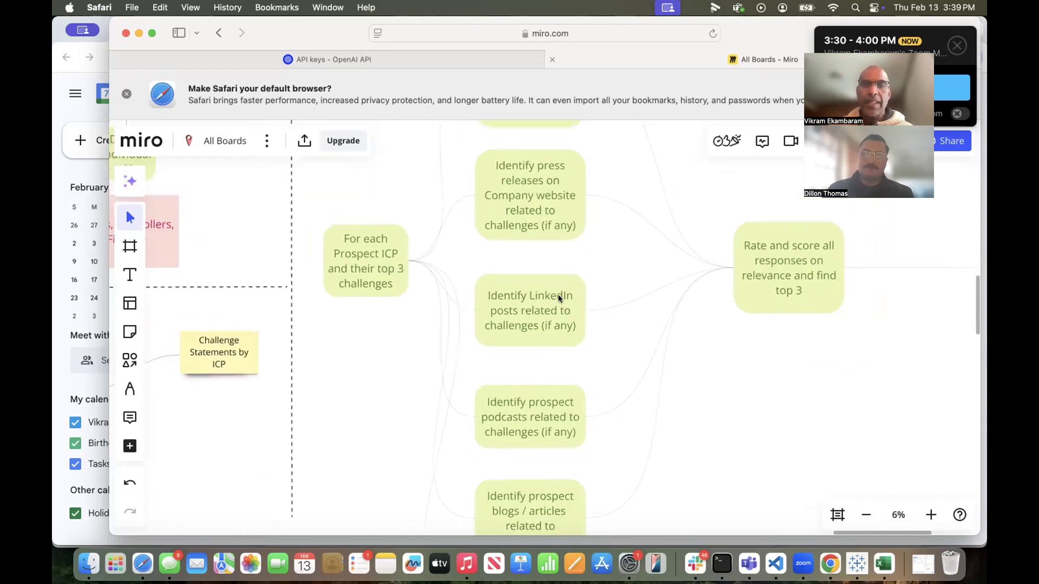
scroll(558, 299, "down", 6)
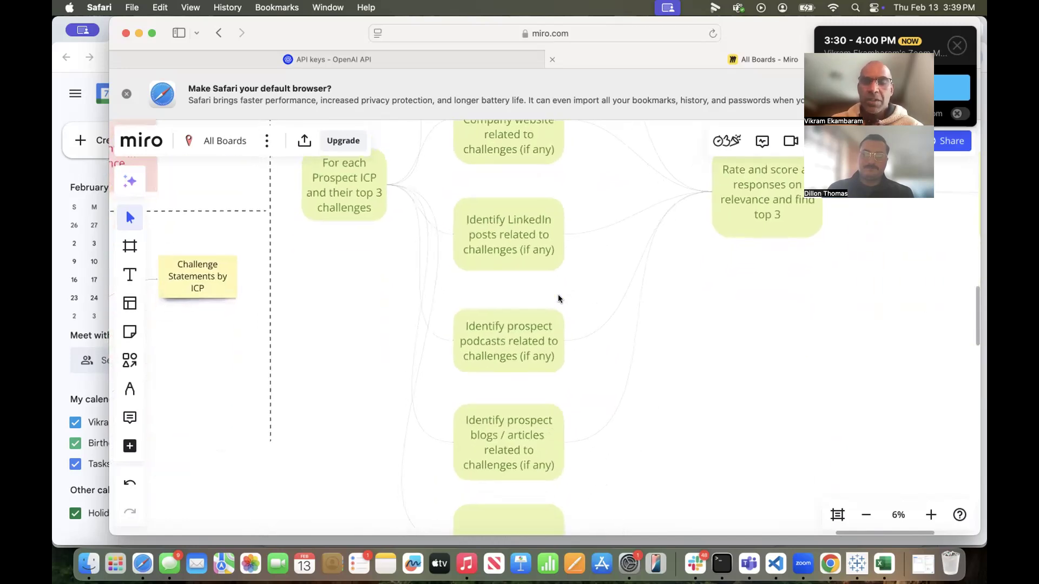
scroll(524, 420, "down", 2)
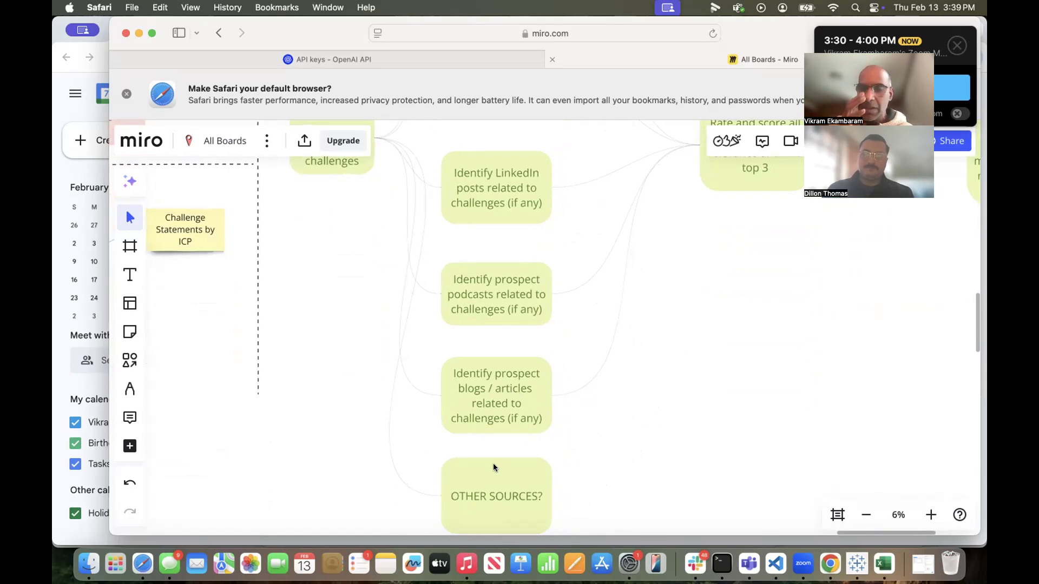
scroll(517, 365, "up", 3)
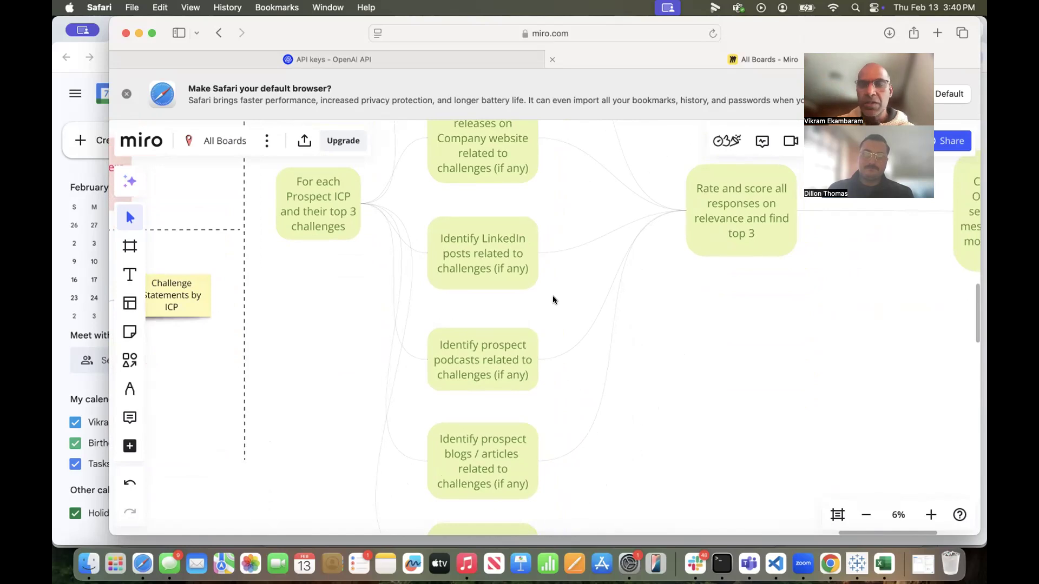
Step: Examine the board's response scoring, personalized outbound and sales engagement stages, and how they connect back to the research sources
scroll(553, 300, "right", 4)
scroll(553, 299, "up", 2)
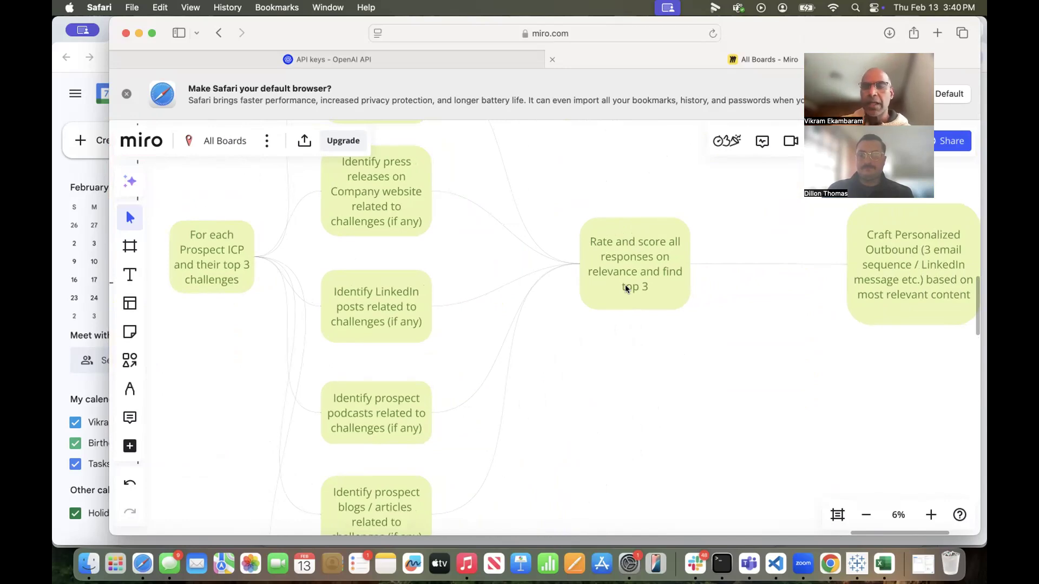
scroll(625, 285, "right", 4)
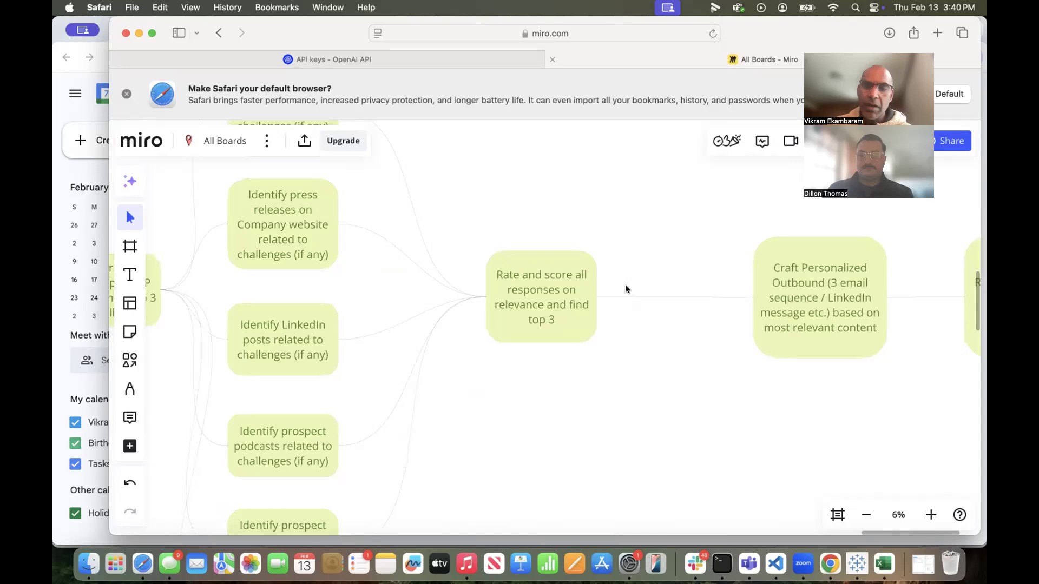
scroll(826, 297, "right", 6)
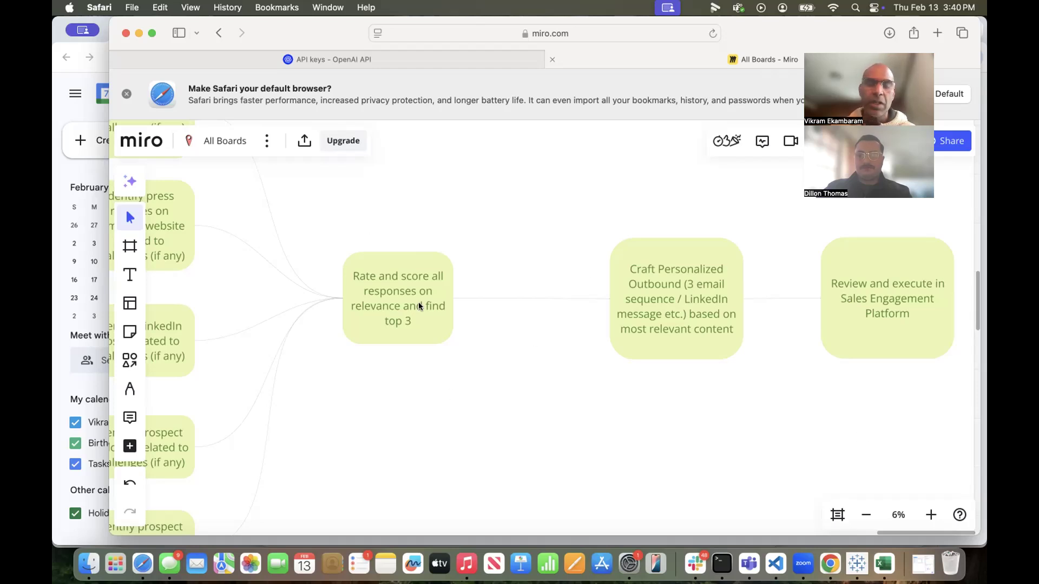
scroll(526, 352, "left", 3)
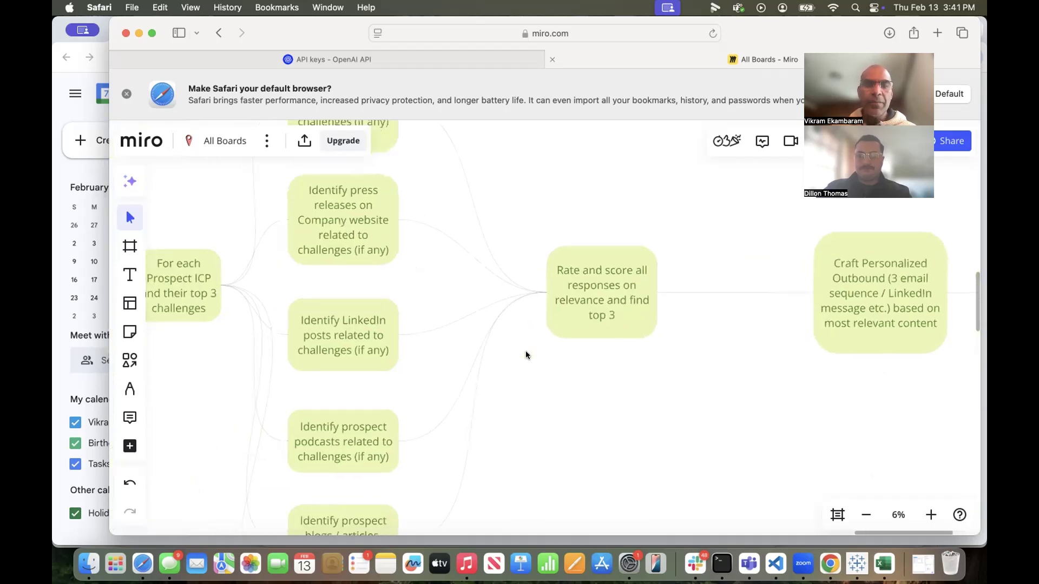
scroll(537, 341, "down", 2)
scroll(537, 343, "down", 3)
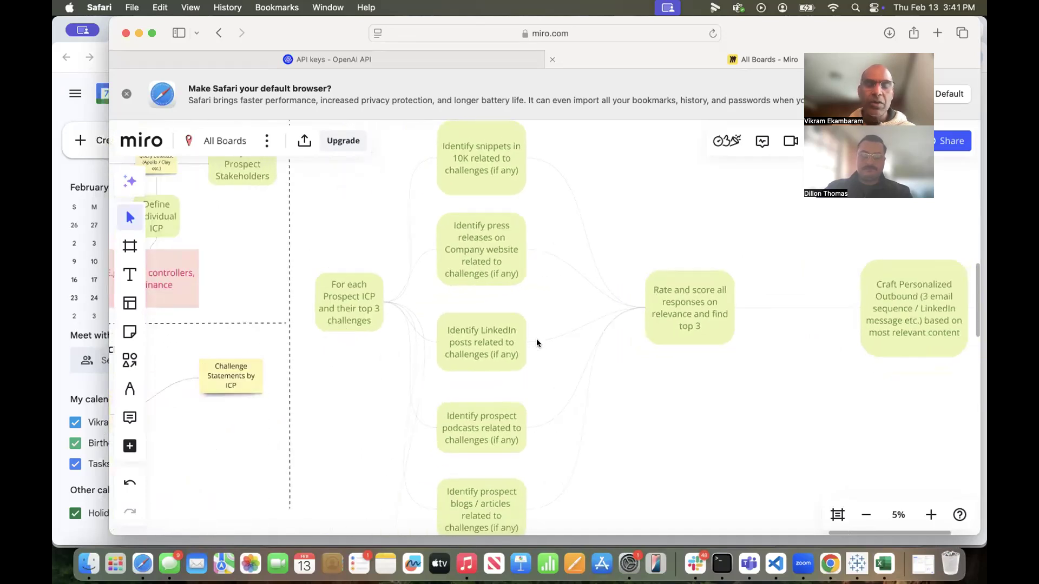
scroll(537, 343, "up", 3)
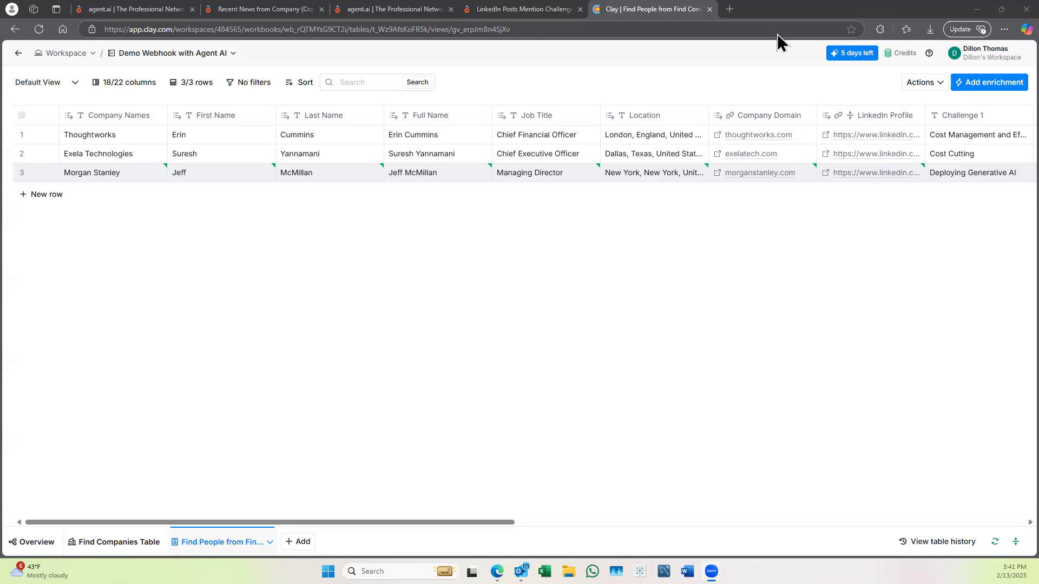
Step: In the Clay table Demo Webhook with Agent AI, examine the contact details and the three challenge columns for each prospect
mouse_move(700, 114)
scroll(659, 222, "right", 5)
scroll(660, 222, "left", 3)
scroll(659, 222, "left", 1)
scroll(552, 382, "right", 3)
scroll(552, 382, "right", 4)
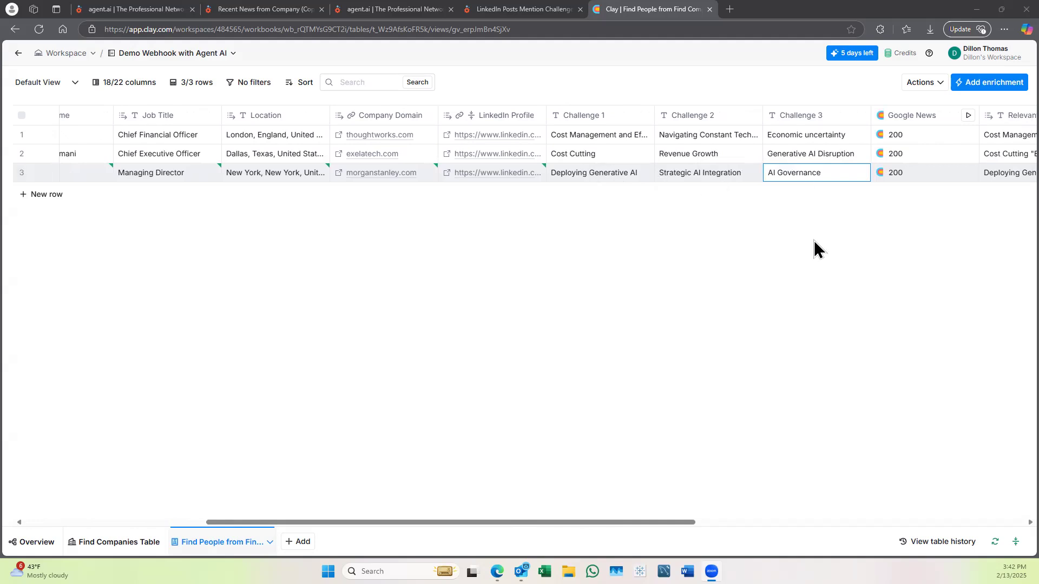
scroll(828, 265, "left", 1)
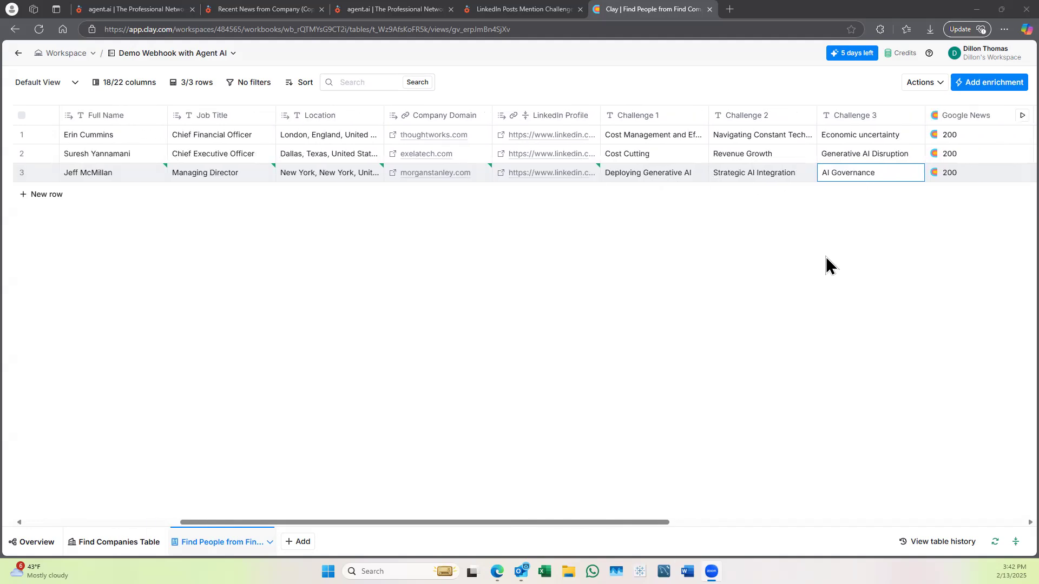
scroll(758, 254, "left", 1)
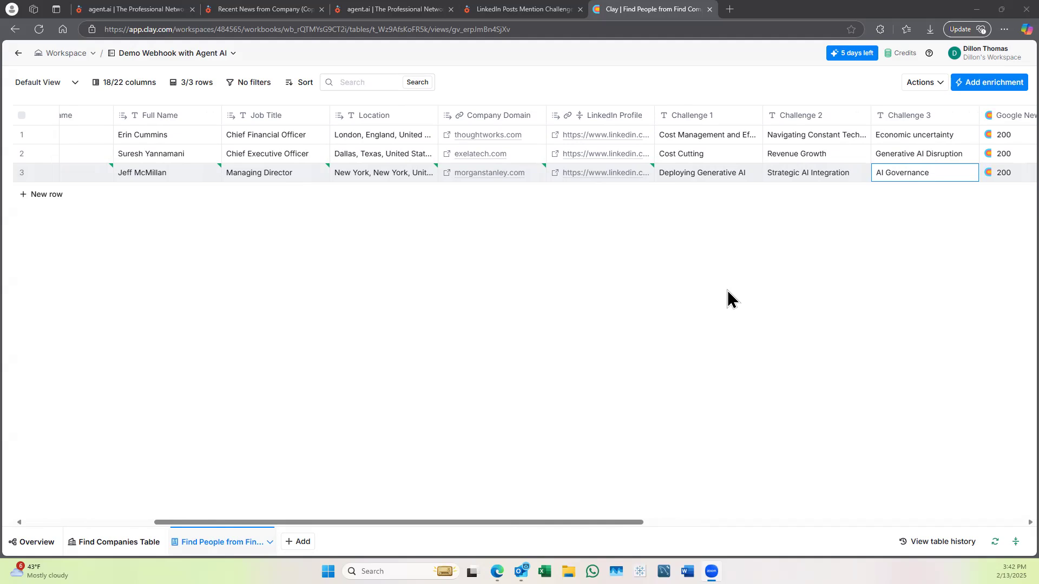
Step: Examine the Google News, LinkedIn Posts and 10-K enrichment columns alongside the challenge columns
scroll(728, 299, "right", 8)
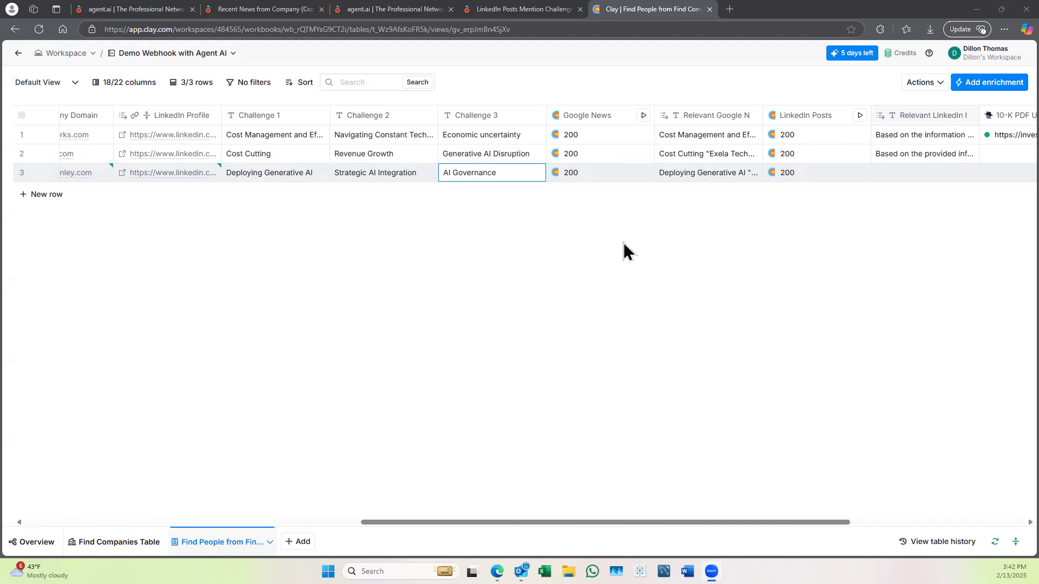
scroll(623, 240, "right", 5)
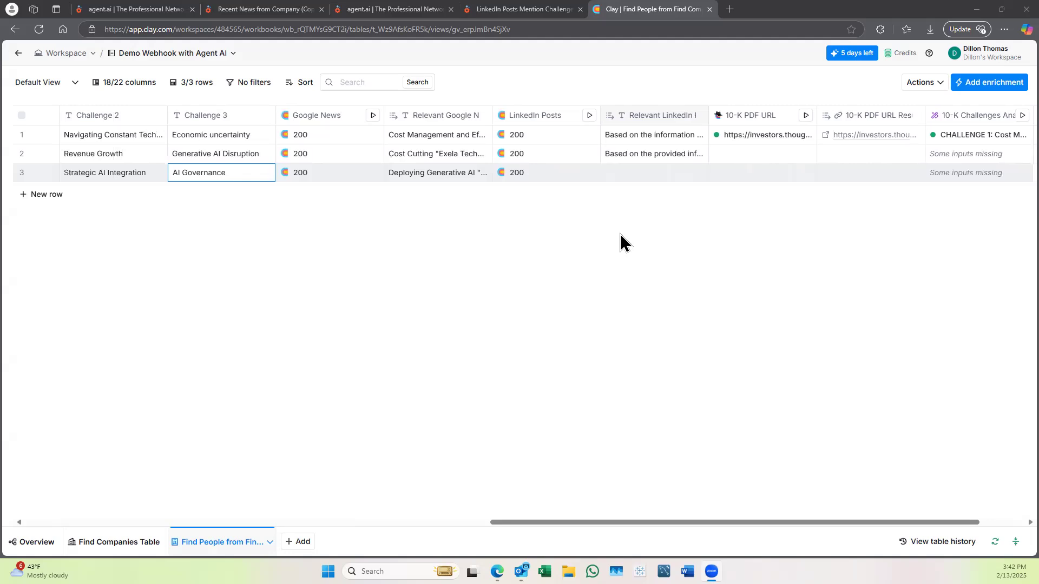
scroll(625, 242, "left", 4)
scroll(541, 216, "left", 1)
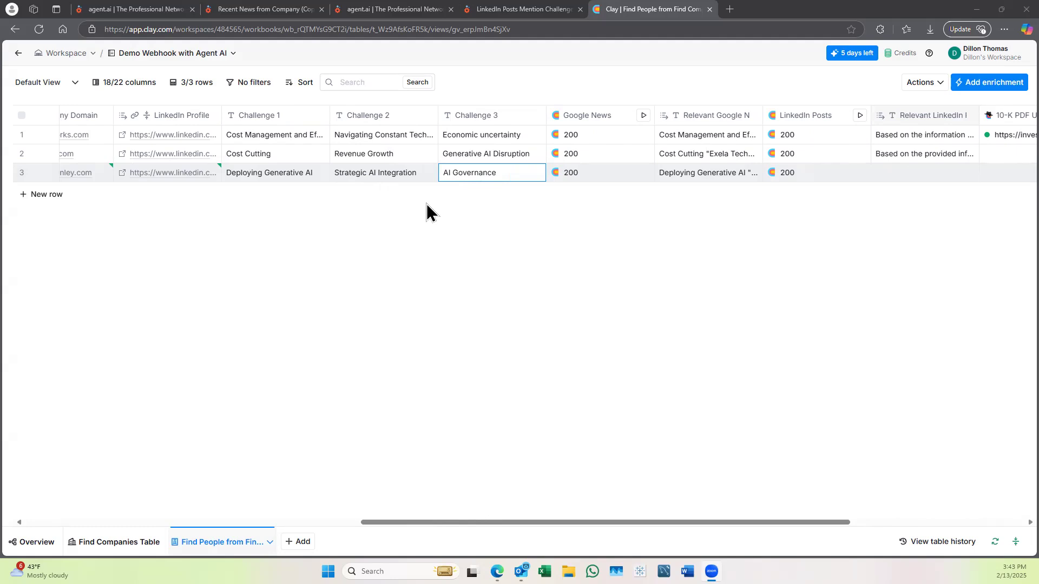
scroll(427, 211, "left", 3)
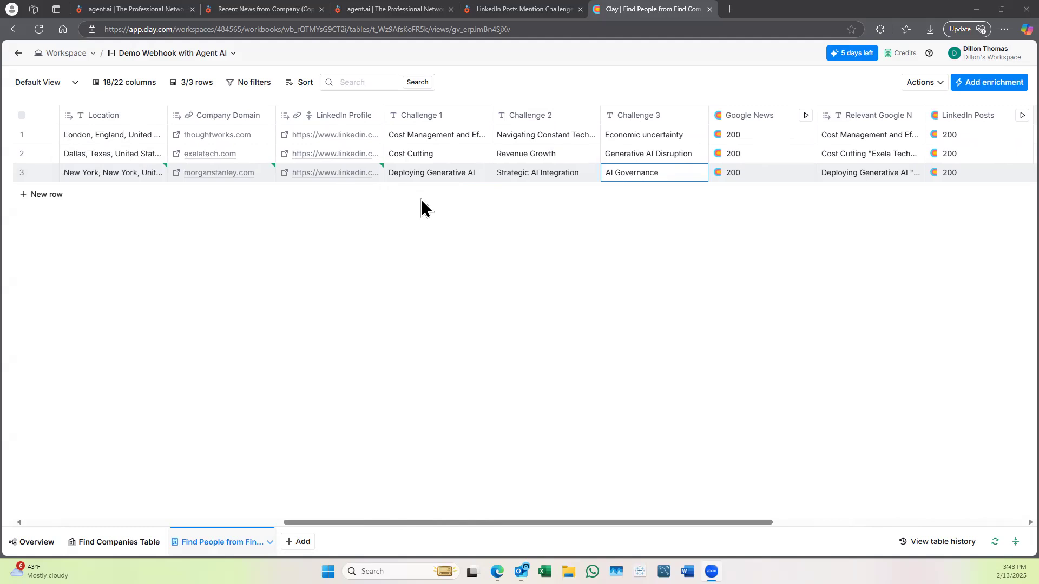
scroll(483, 219, "right", 1)
scroll(482, 219, "right", 6)
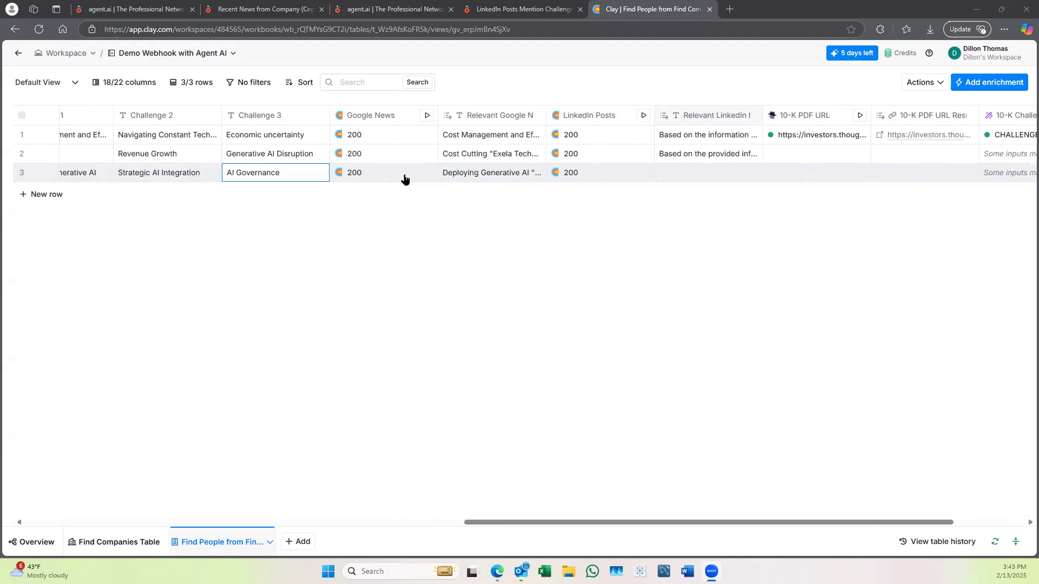
Step: View the column options of Google News, LinkedIn Posts and 10-K PDF URL in turn, and return to the Google News column
left_click(389, 123)
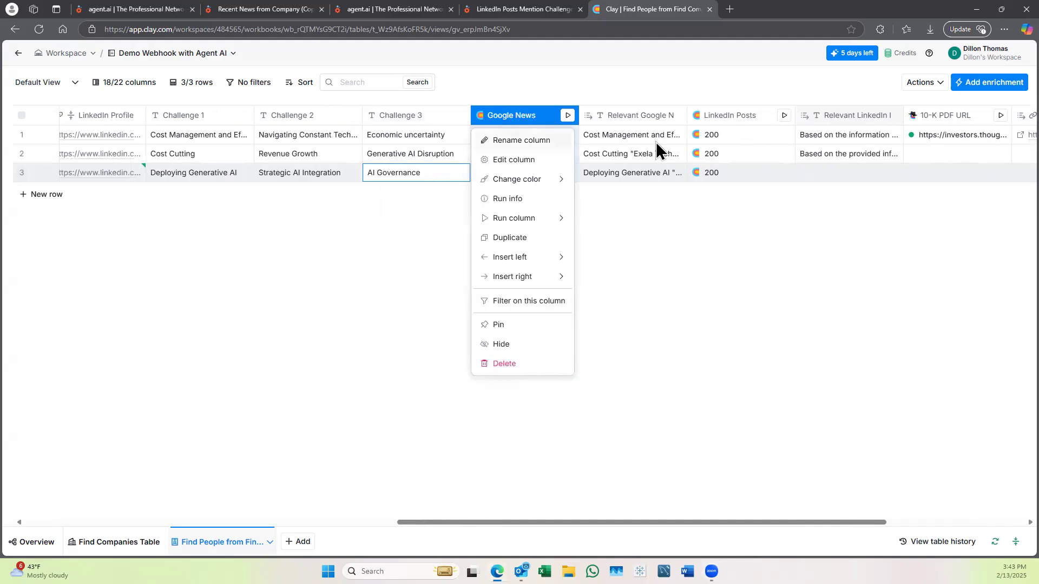
left_click(739, 119)
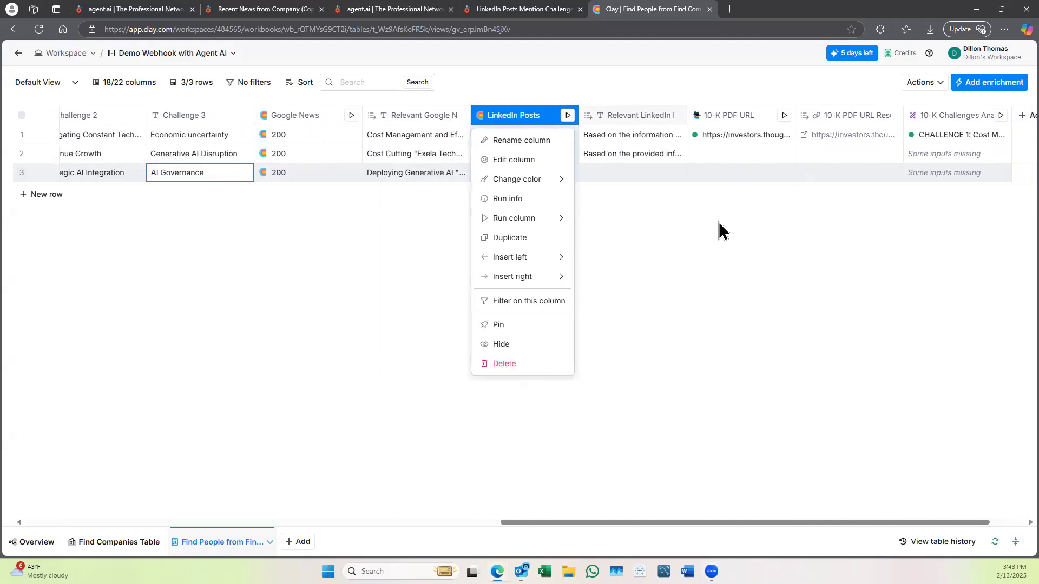
left_click(742, 116)
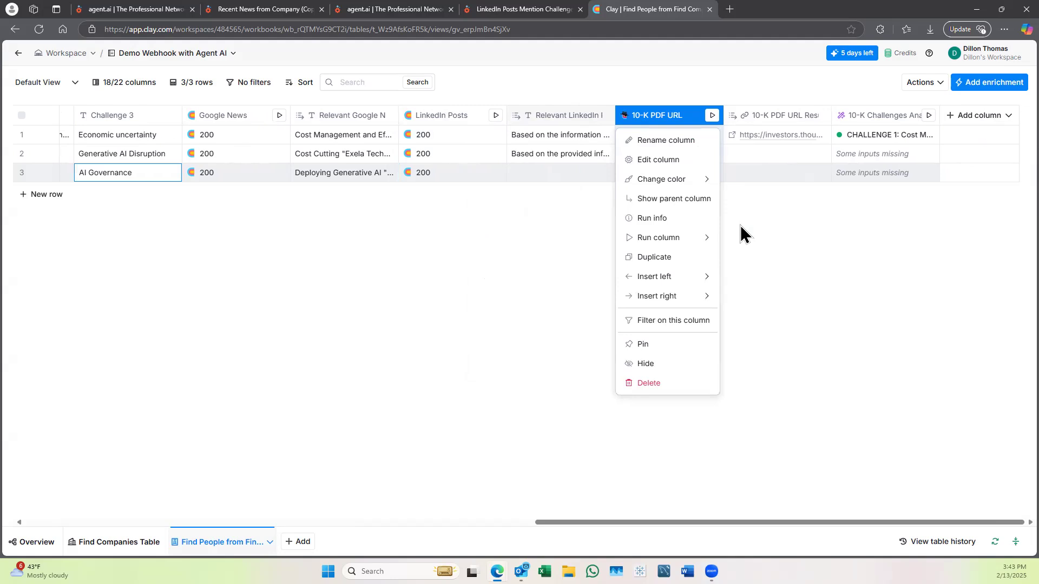
left_click(373, 270)
scroll(258, 260, "left", 5)
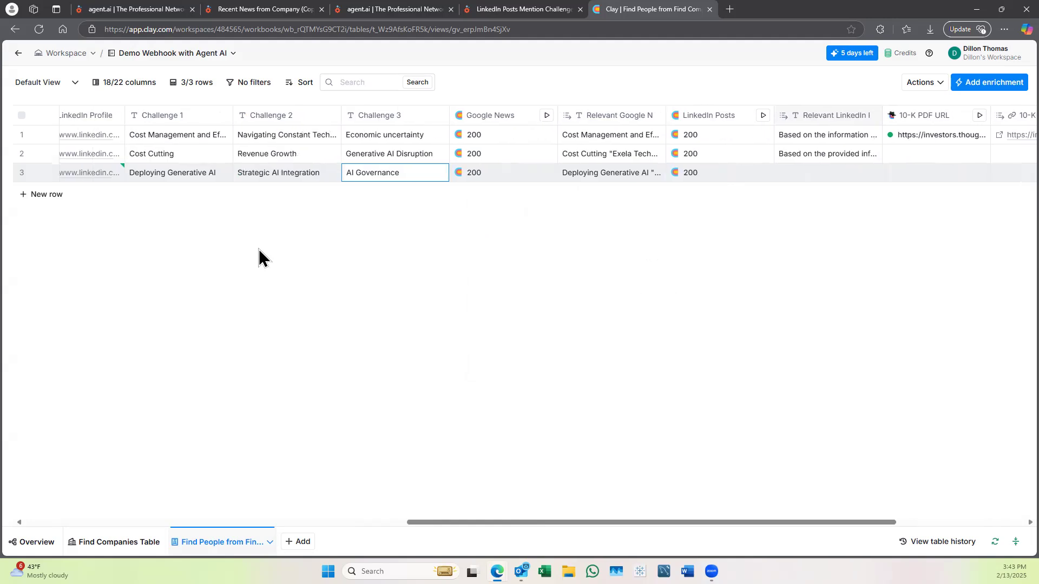
scroll(260, 257, "right", 2)
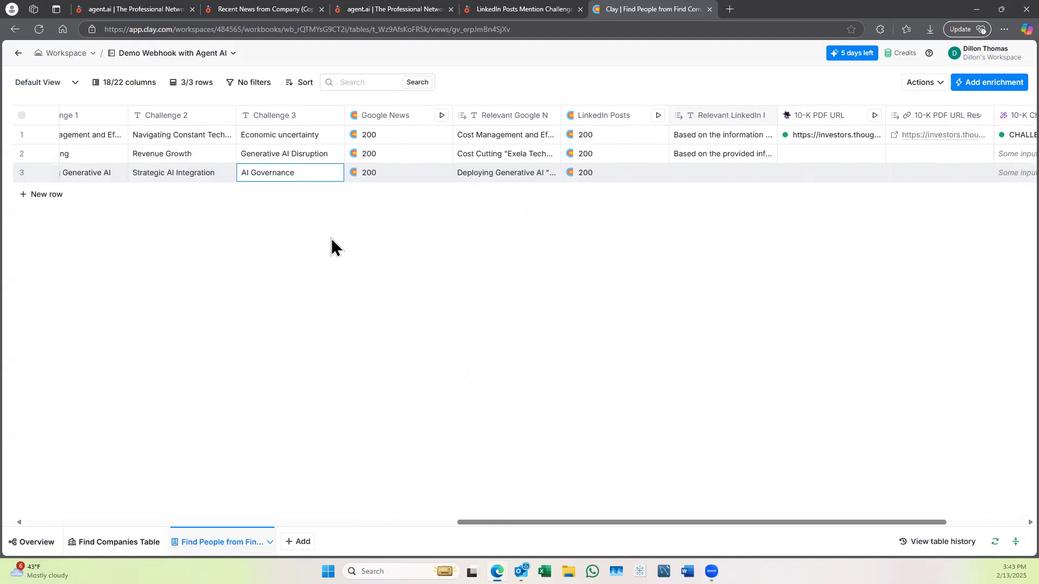
Step: Open the Google News column for editing and review its HTTP API account, method, endpoint and request body
left_click(409, 118)
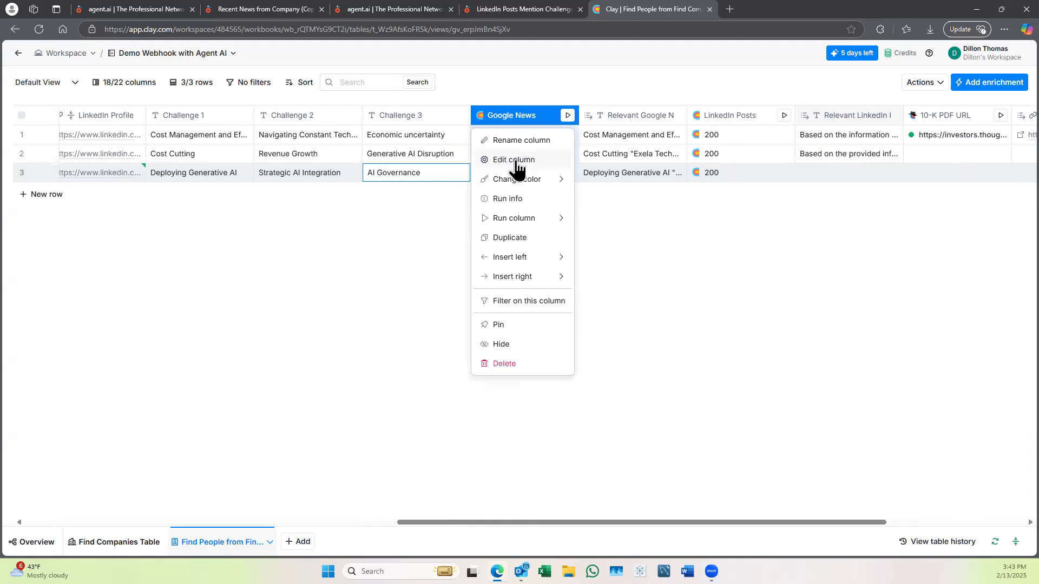
left_click(516, 162)
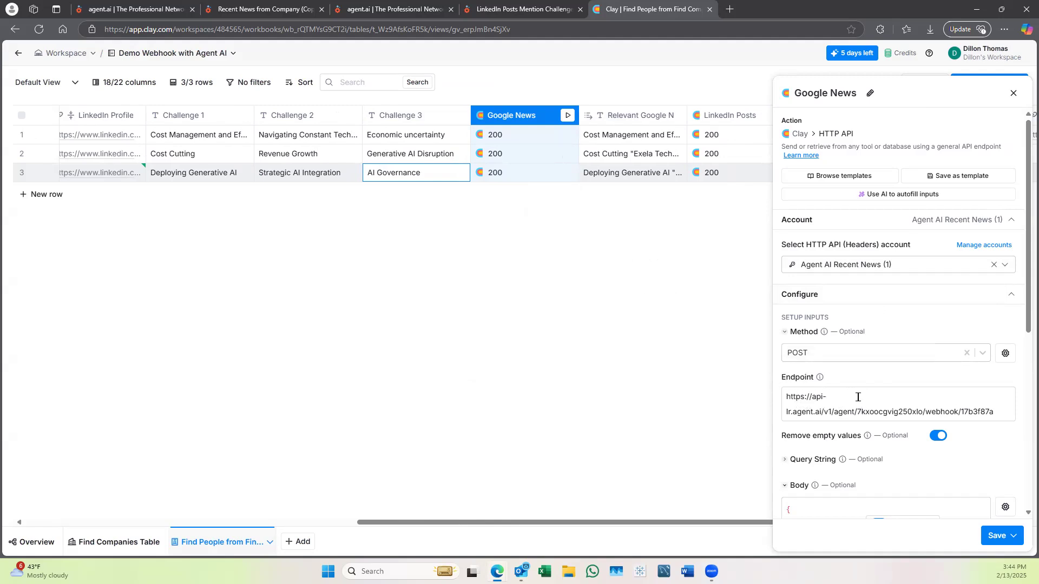
scroll(862, 395, "down", 2)
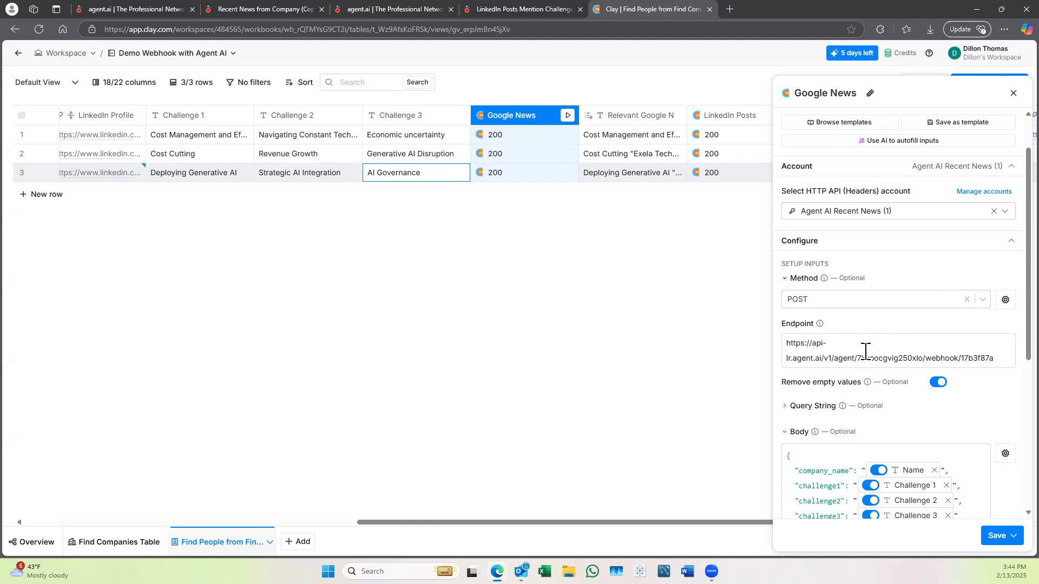
Step: Review the rest of the Google News column's request setup, including the body's company and challenge fields, and close it without saving
scroll(867, 348, "down", 2)
scroll(866, 348, "down", 4)
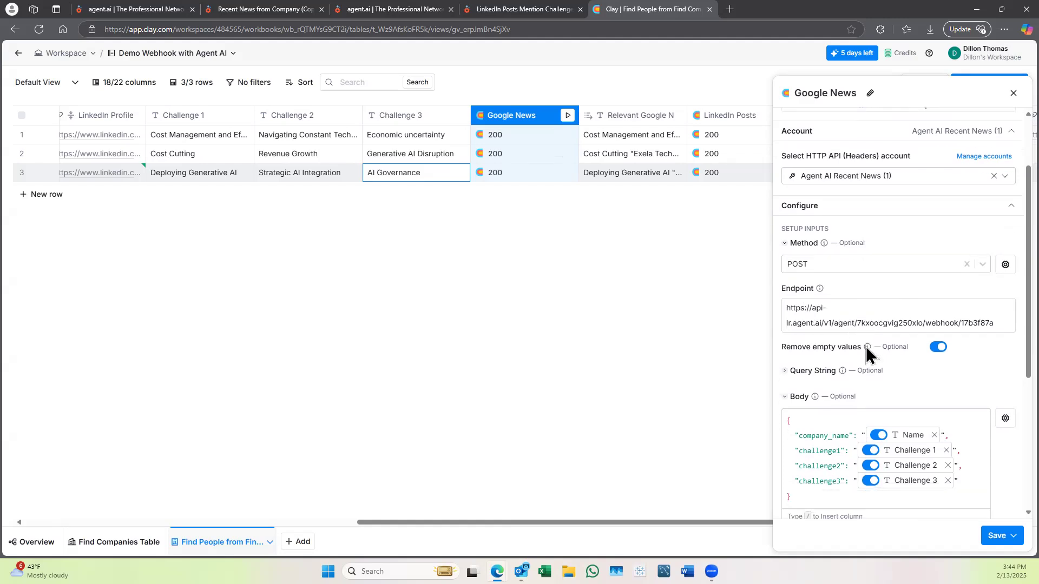
scroll(862, 325, "down", 1)
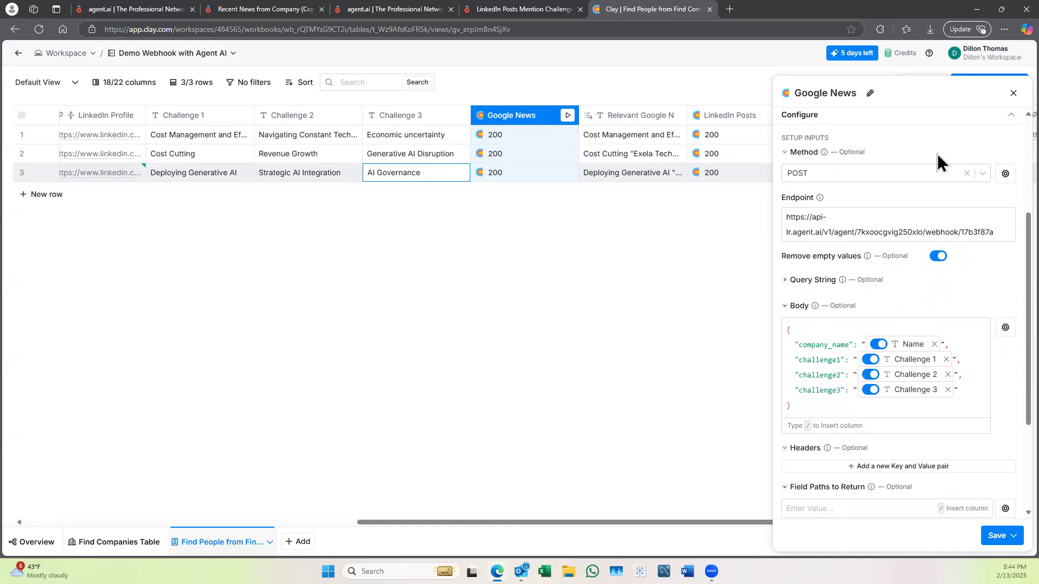
left_click(1014, 93)
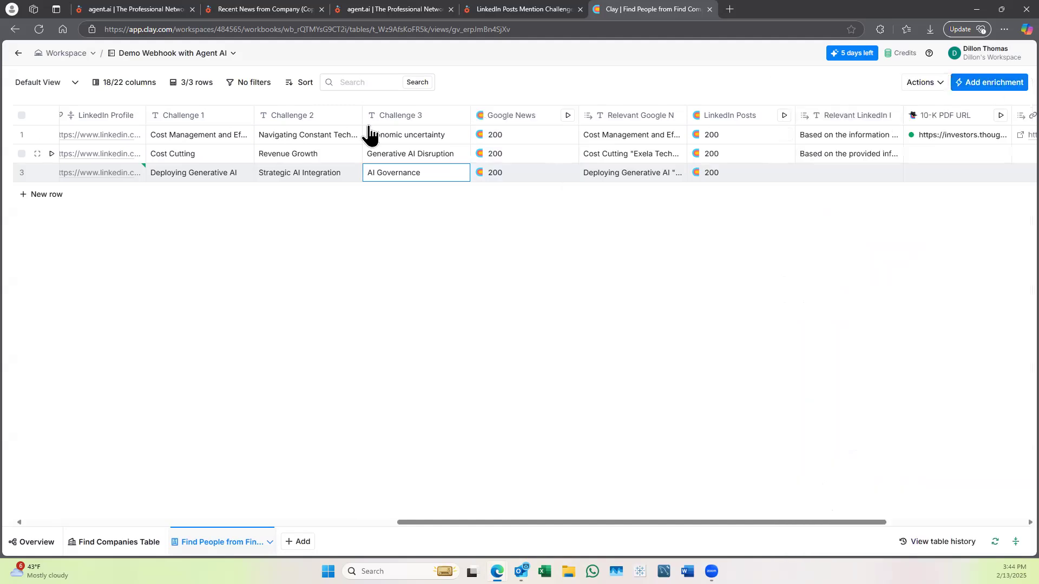
Step: Switch to the Recent News from Company (Copy) agent on Agent.ai and review its Morgan Stanley inputs and news output
left_click(265, 9)
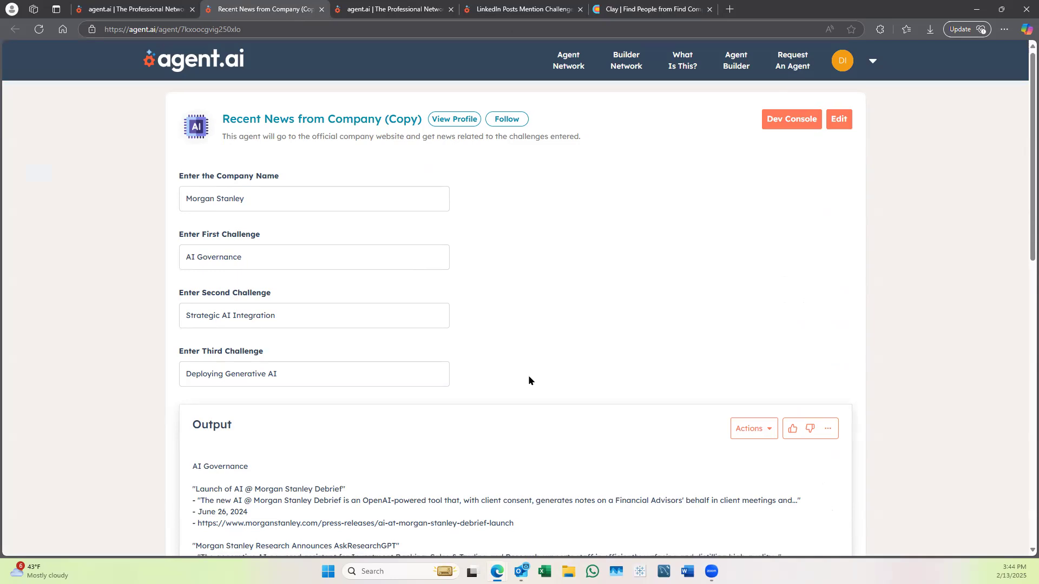
scroll(528, 374, "down", 2)
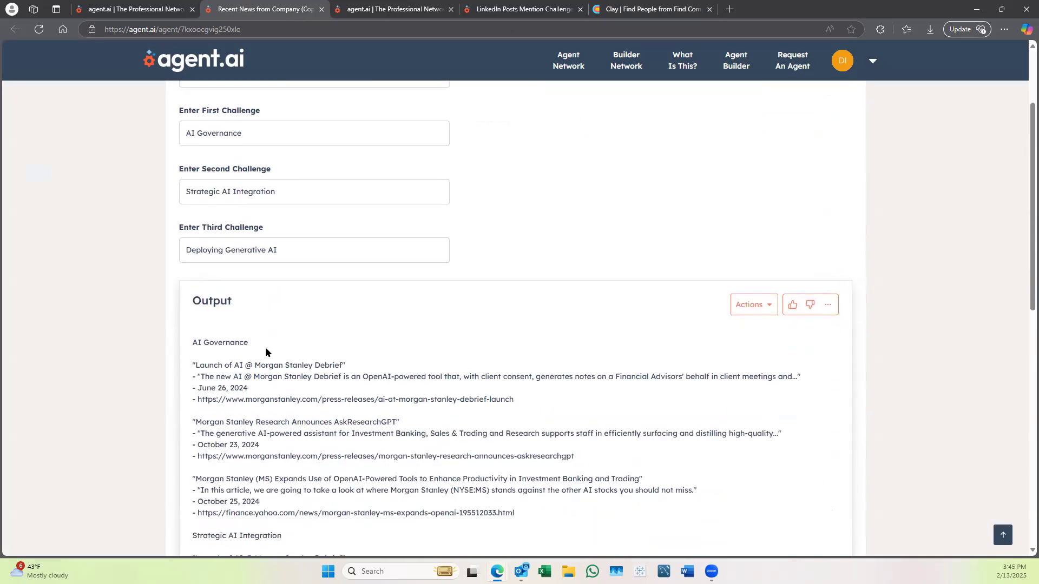
scroll(302, 339, "down", 1)
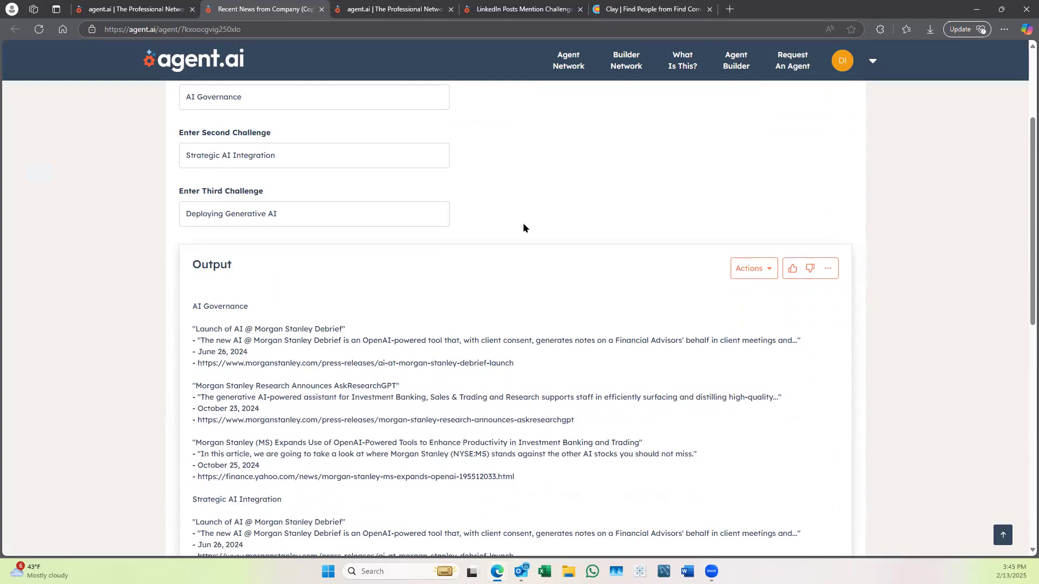
scroll(519, 226, "up", 3)
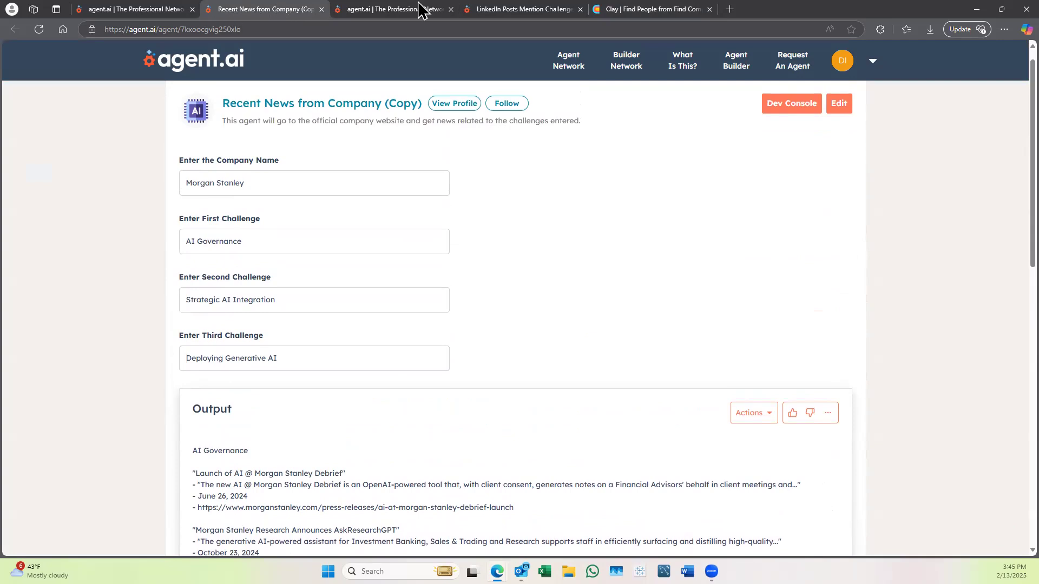
Step: Return to the Clay table and read the full Relevant Google News text in row 3, closing the cell unchanged
left_click(626, 16)
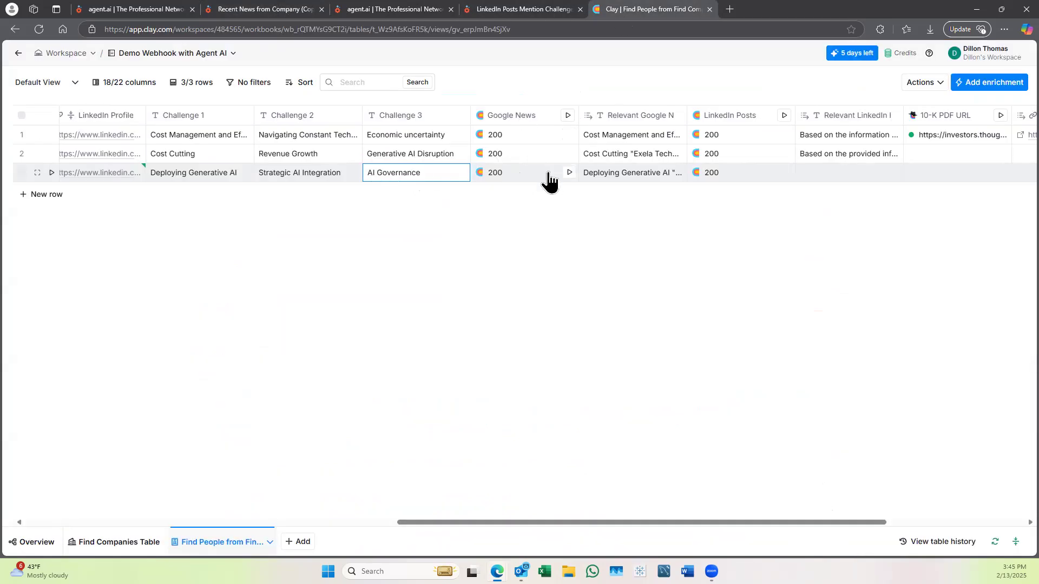
left_click(611, 175)
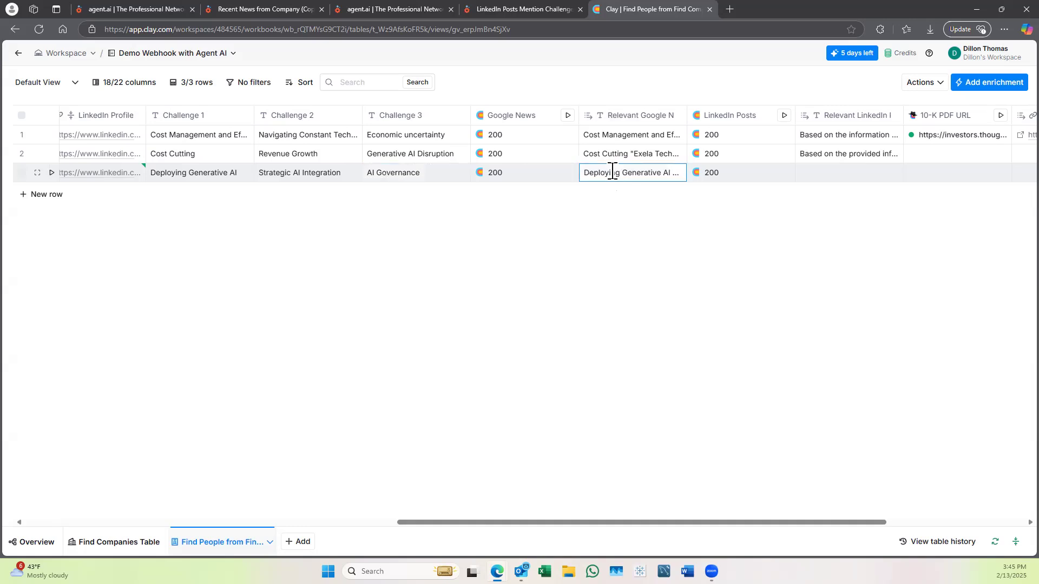
left_click(660, 172)
scroll(662, 191, "down", 2)
scroll(662, 192, "down", 5)
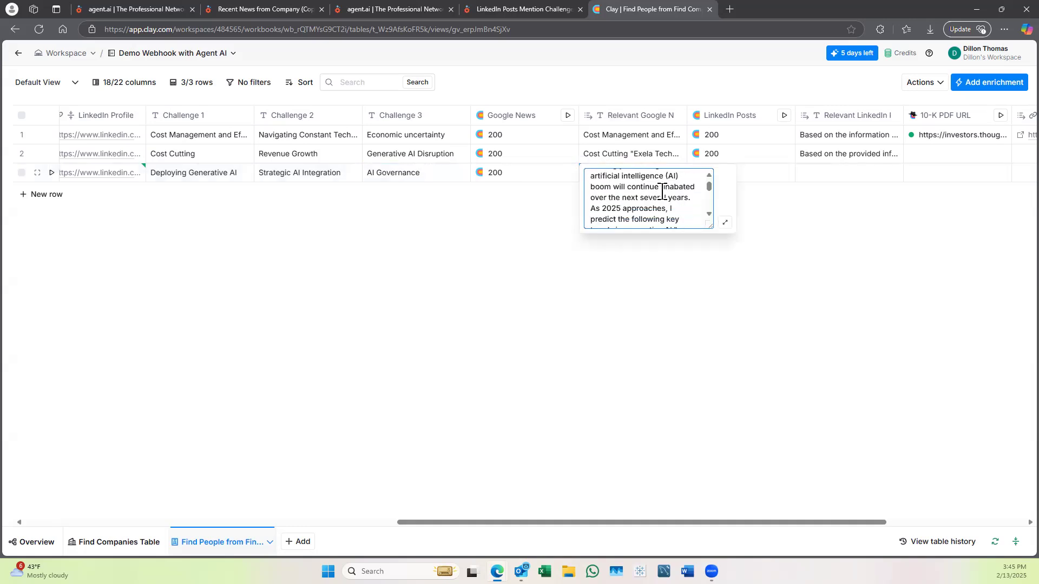
scroll(661, 192, "down", 6)
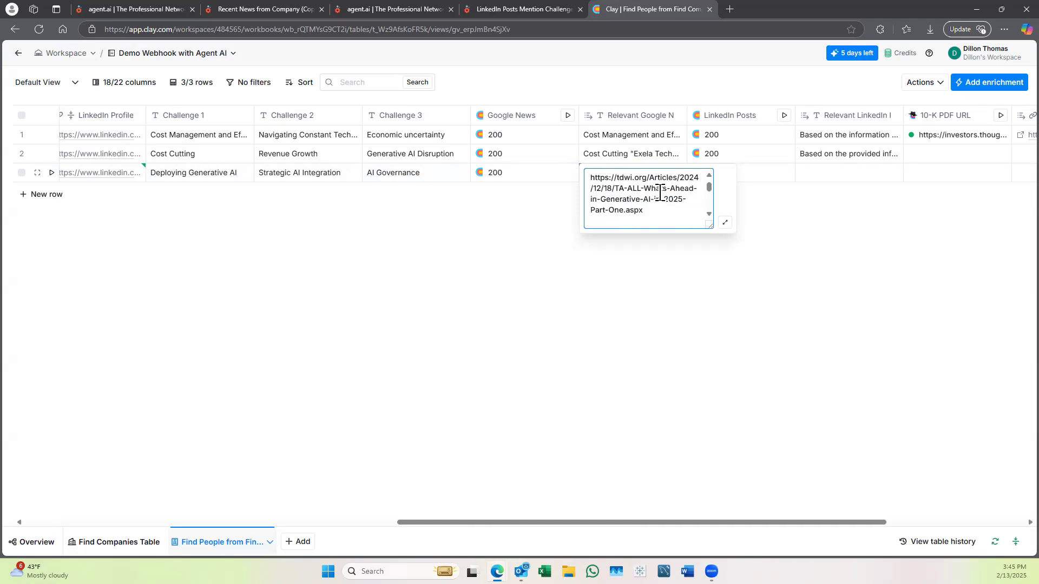
scroll(658, 187, "down", 6)
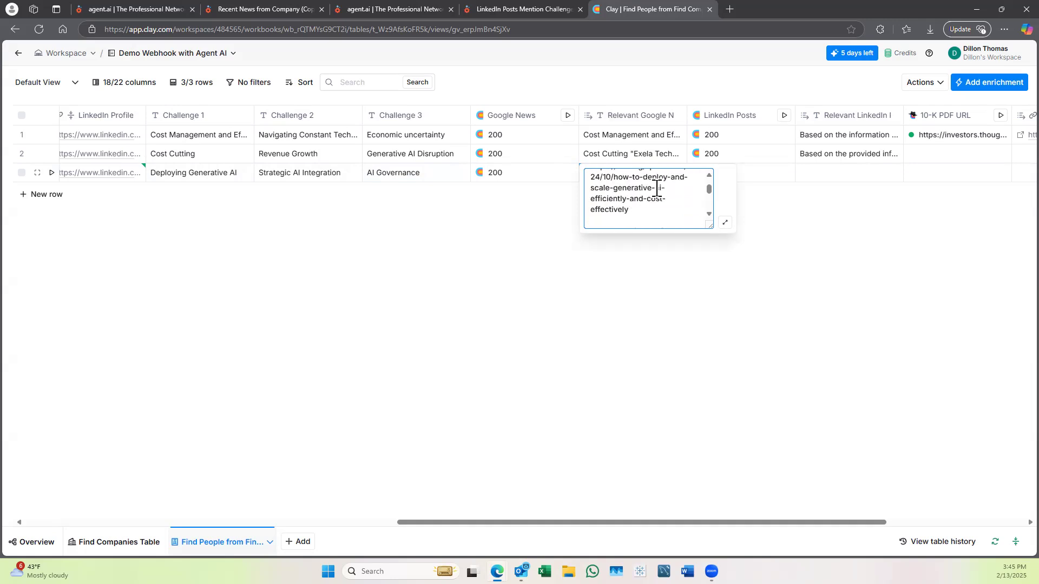
left_click(488, 232)
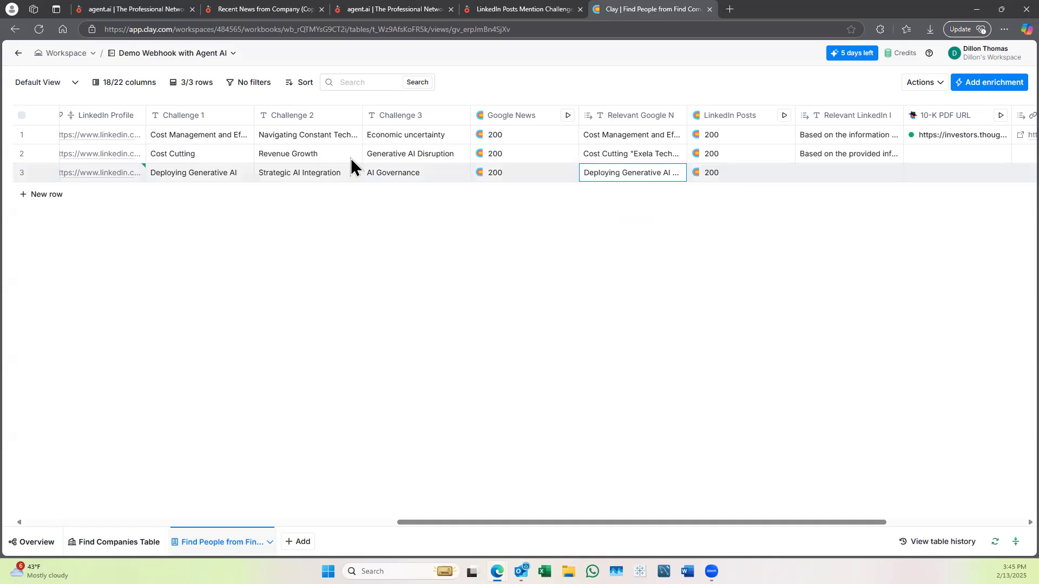
Step: In the Agent.ai builder for the Recent News agent, review the SmartFlow actions and the settings of the step 5 Google News action
left_click(133, 11)
scroll(482, 239, "down", 1)
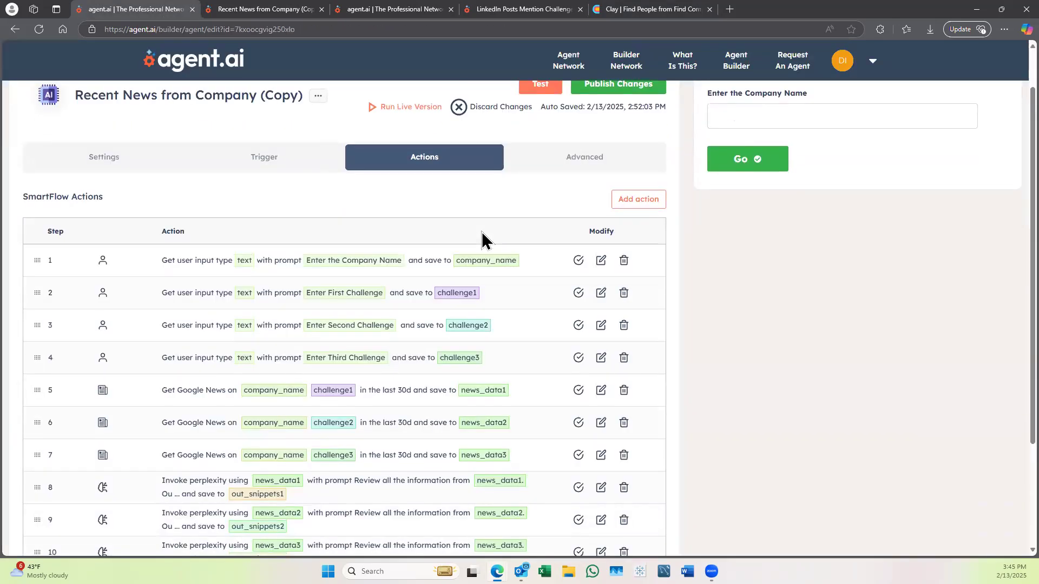
scroll(482, 238, "down", 2)
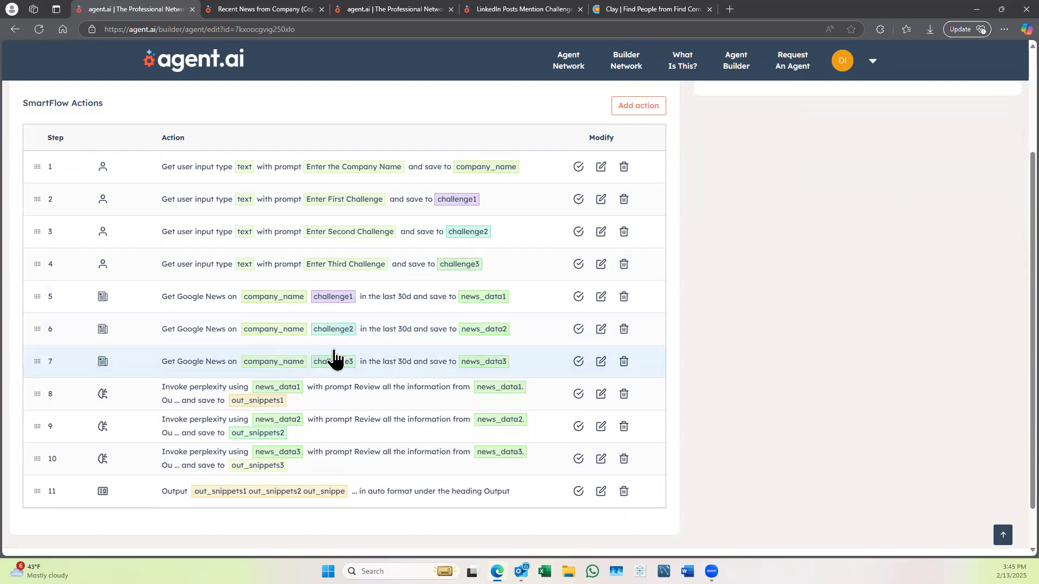
left_click(602, 298)
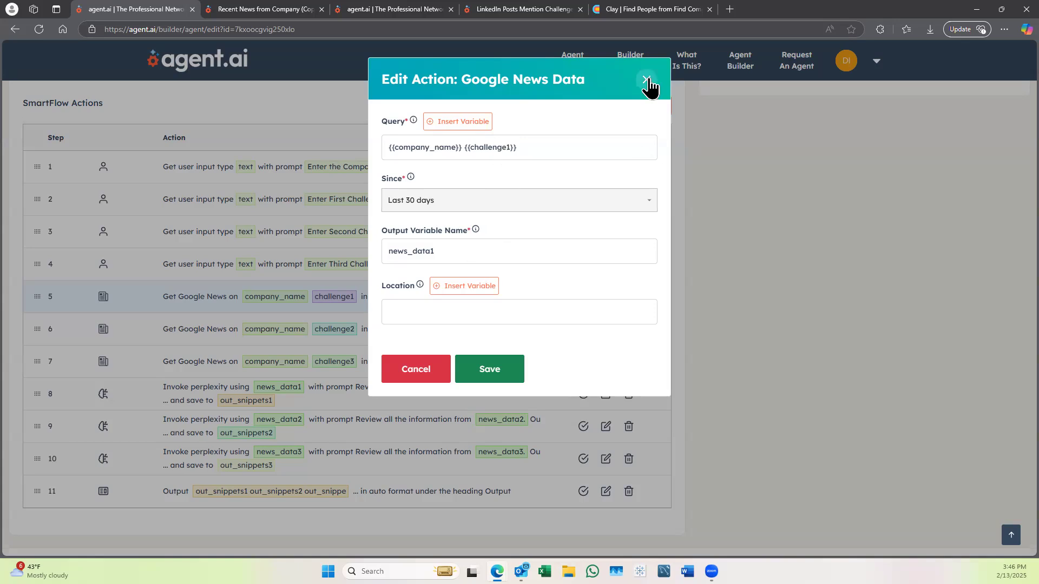
left_click(647, 80)
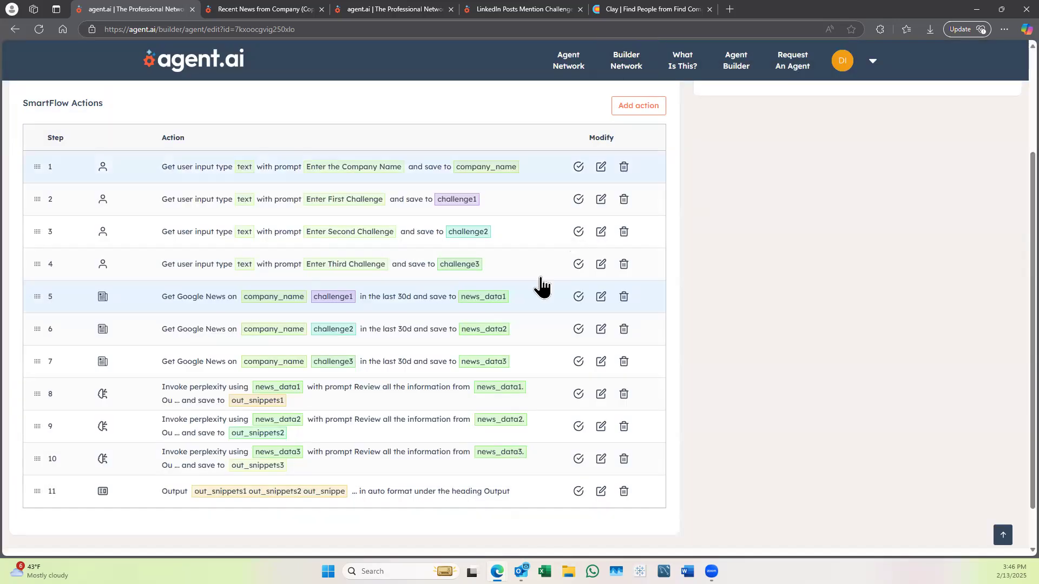
Step: Inspect the step 8 Perplexity instructions and the step 11 output format, closing both actions unchanged
left_click(601, 394)
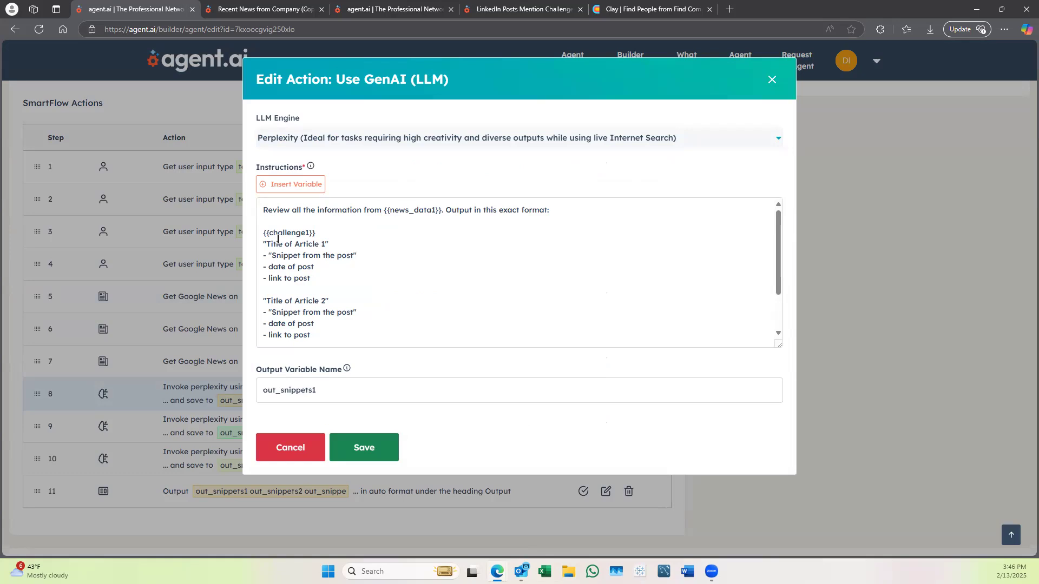
scroll(414, 277, "down", 3)
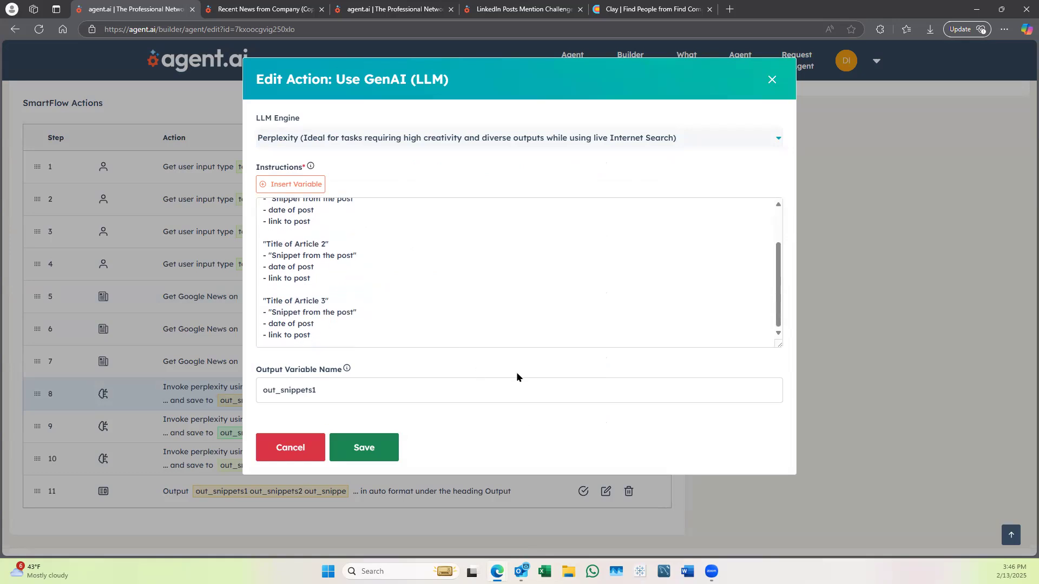
left_click(772, 80)
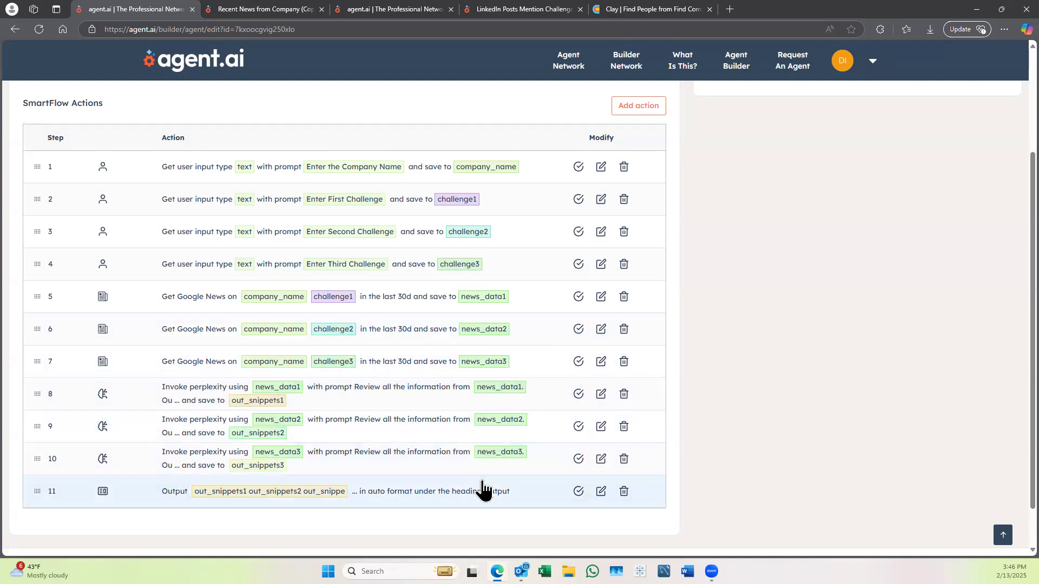
left_click(602, 493)
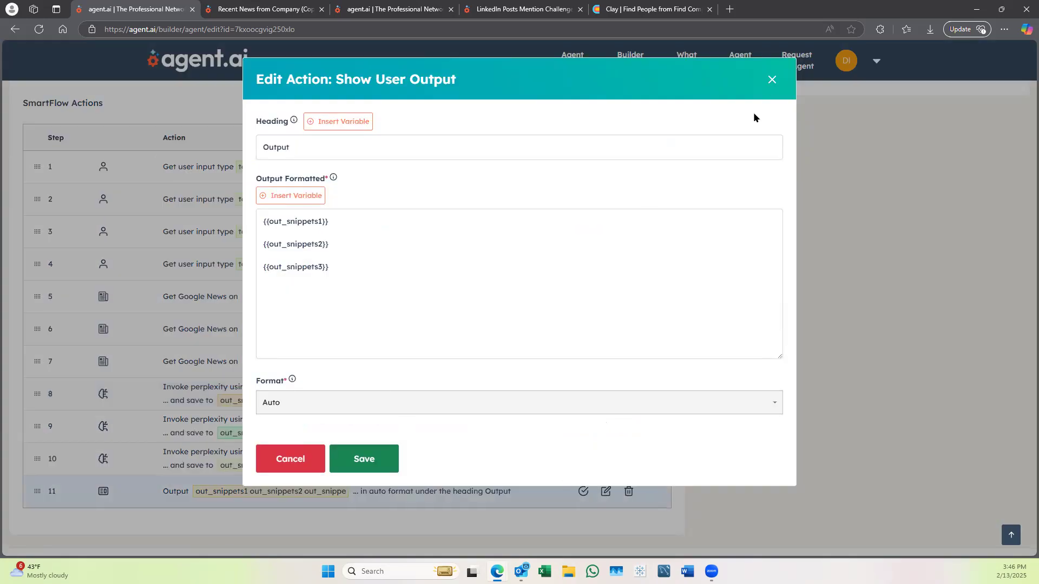
left_click(772, 79)
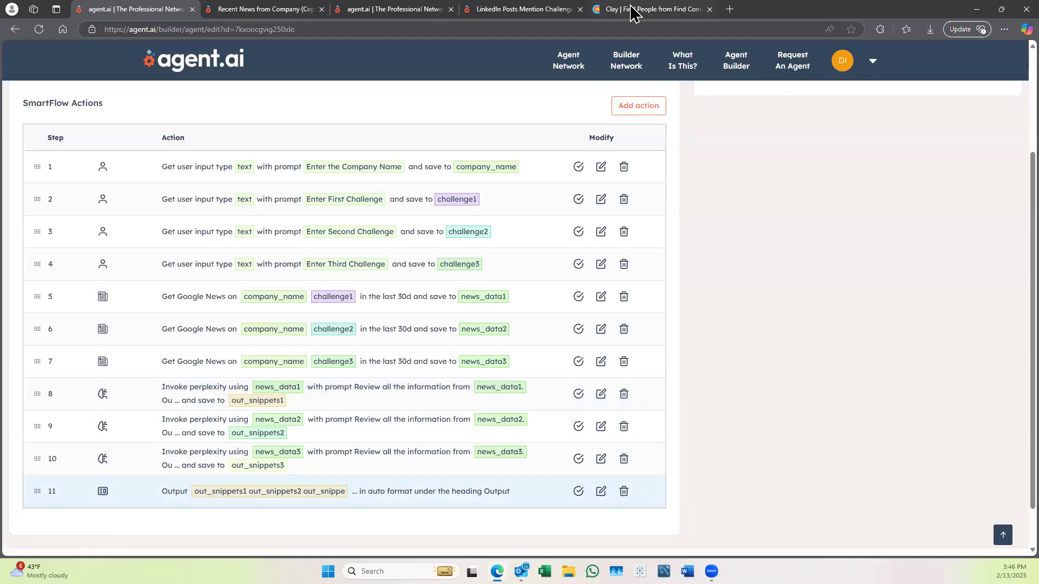
Step: Return to the Clay table and examine the company, LinkedIn profile and challenge columns alongside the Google News and LinkedIn Posts results
left_click(633, 10)
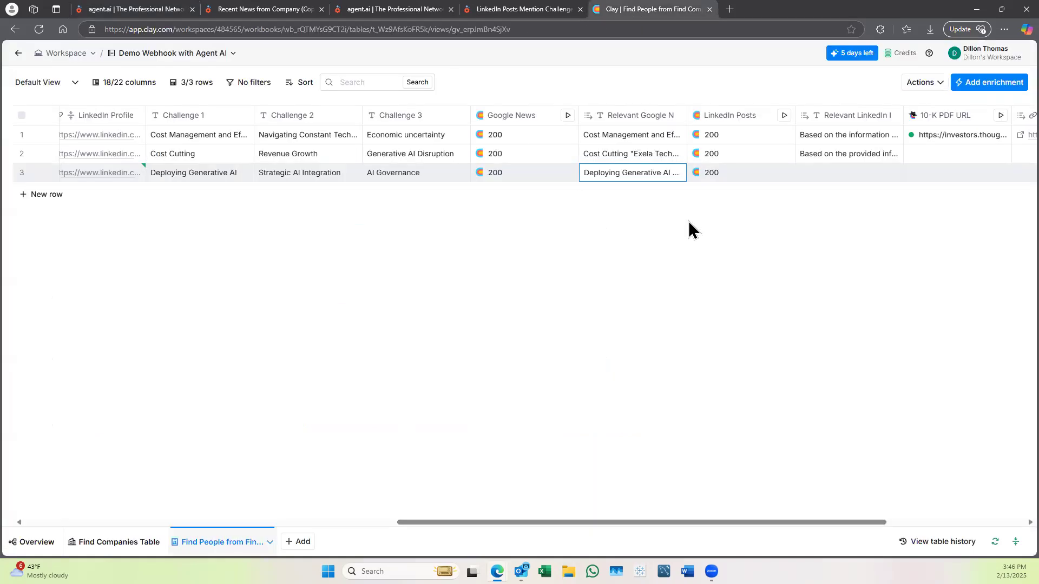
scroll(720, 234, "left", 3)
scroll(719, 234, "right", 1)
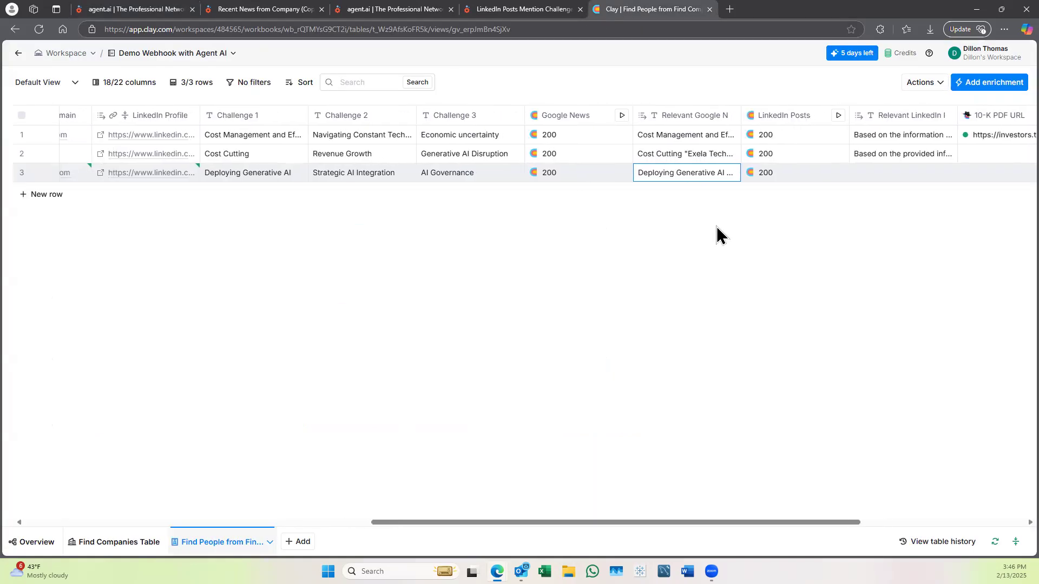
scroll(720, 235, "right", 3)
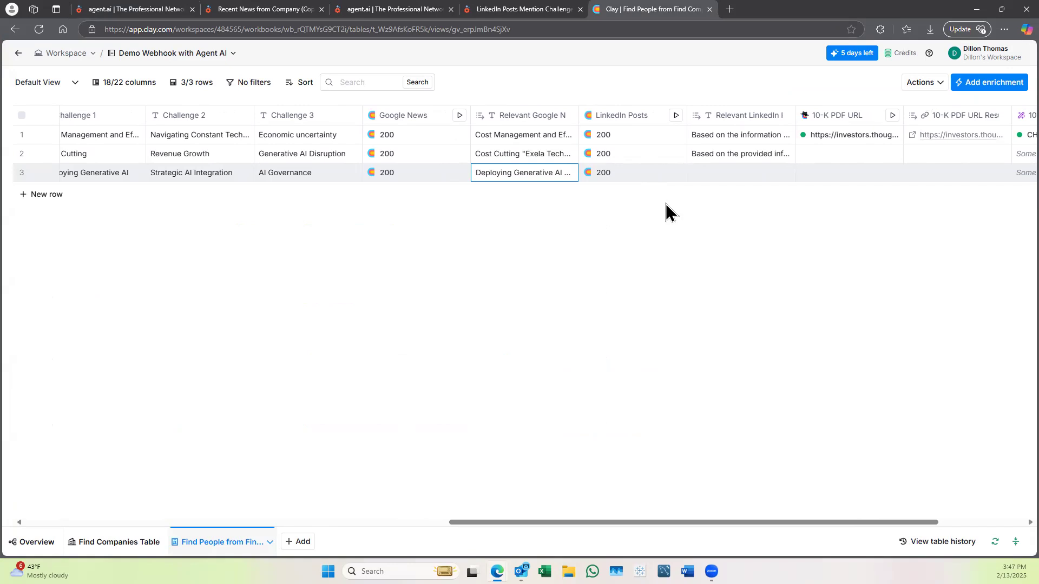
scroll(555, 227, "left", 7)
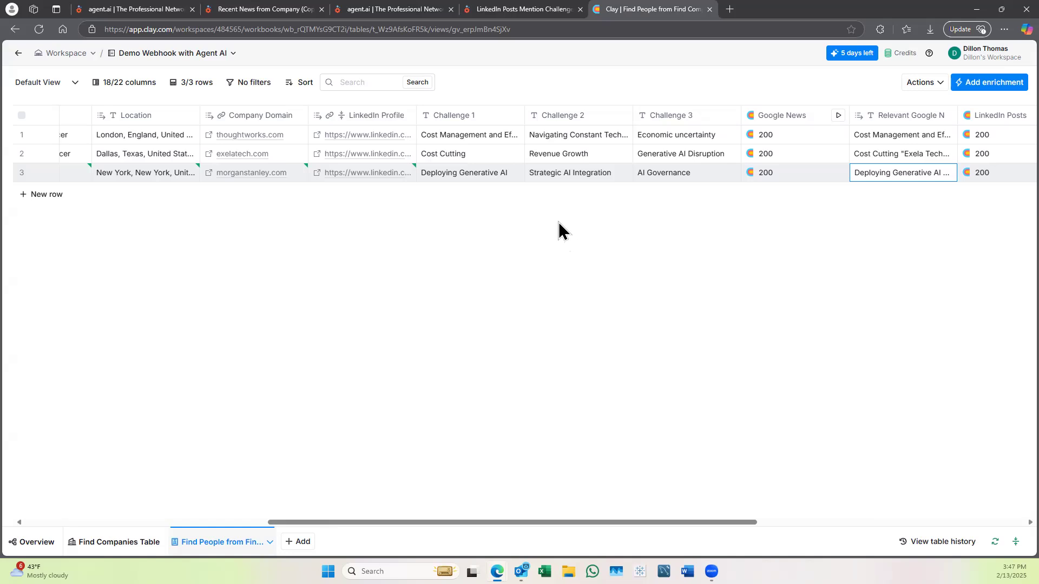
scroll(559, 230, "left", 2)
scroll(559, 230, "right", 6)
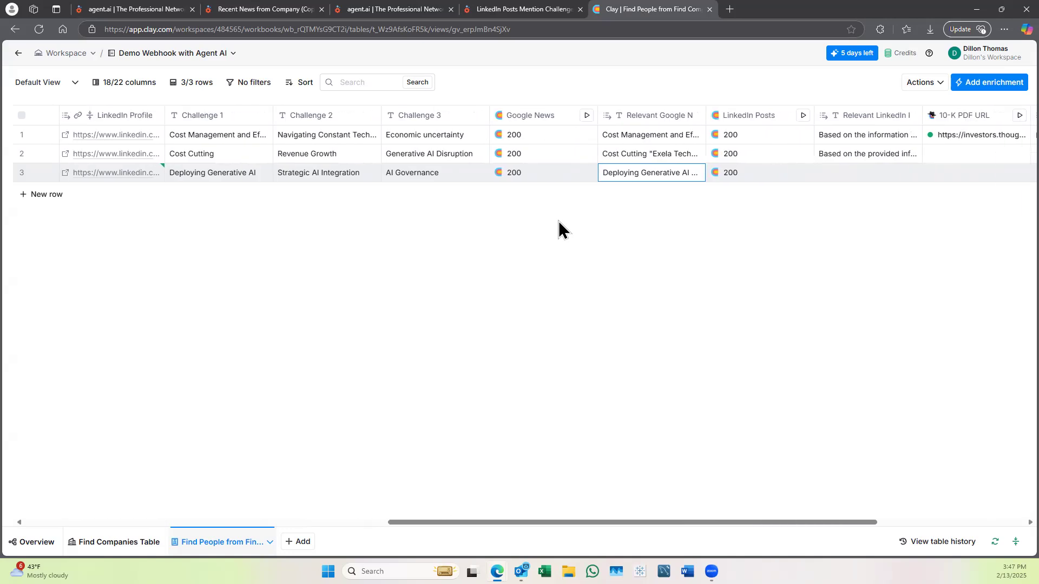
scroll(563, 230, "right", 1)
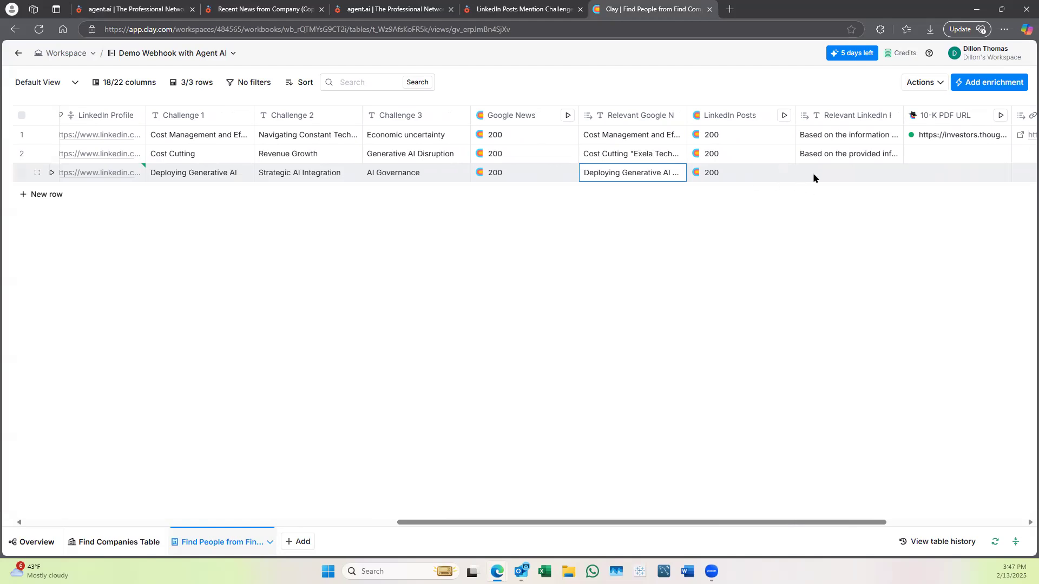
Step: Switch to the LinkedIn Posts Mention Challenges? agent and review its inputs and the posts output for each challenge
left_click(523, 9)
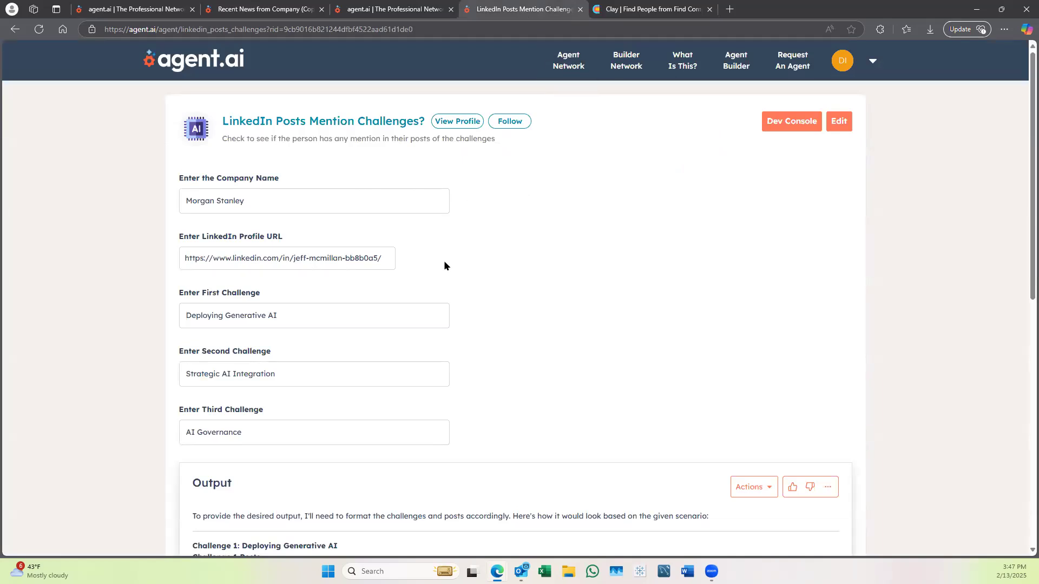
scroll(465, 258, "down", 1)
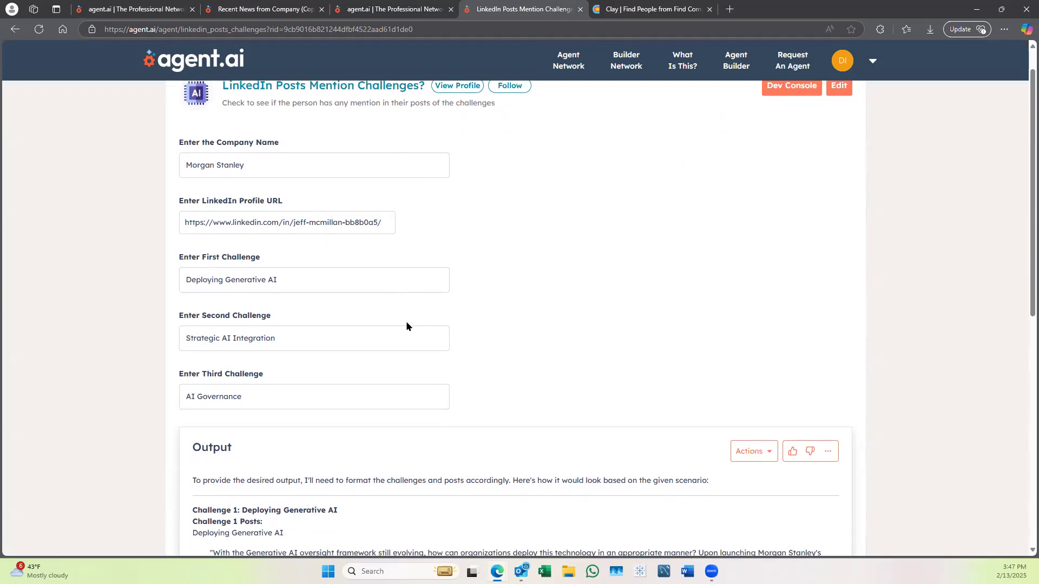
scroll(487, 365, "down", 3)
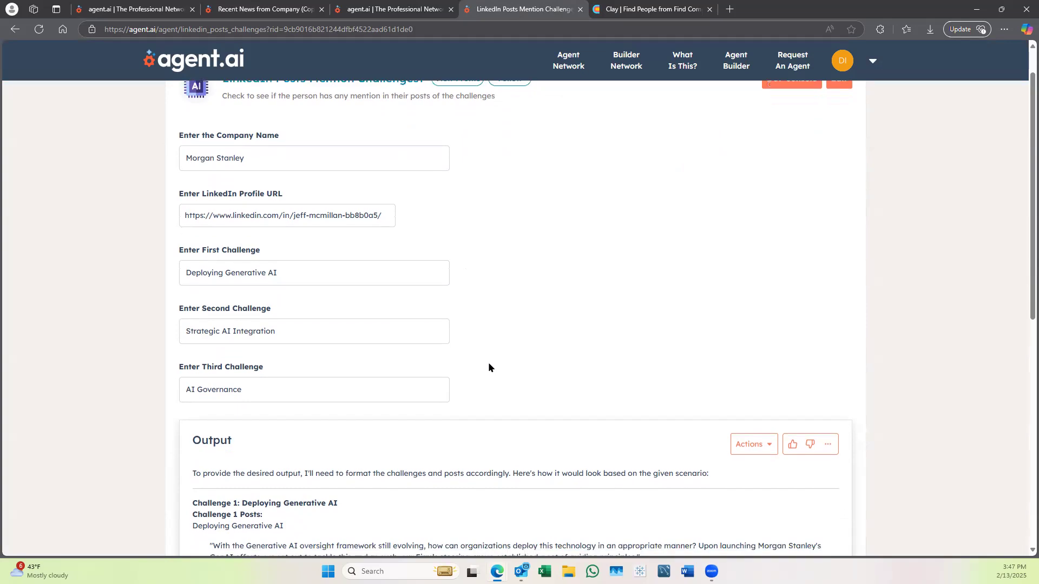
scroll(494, 356, "down", 4)
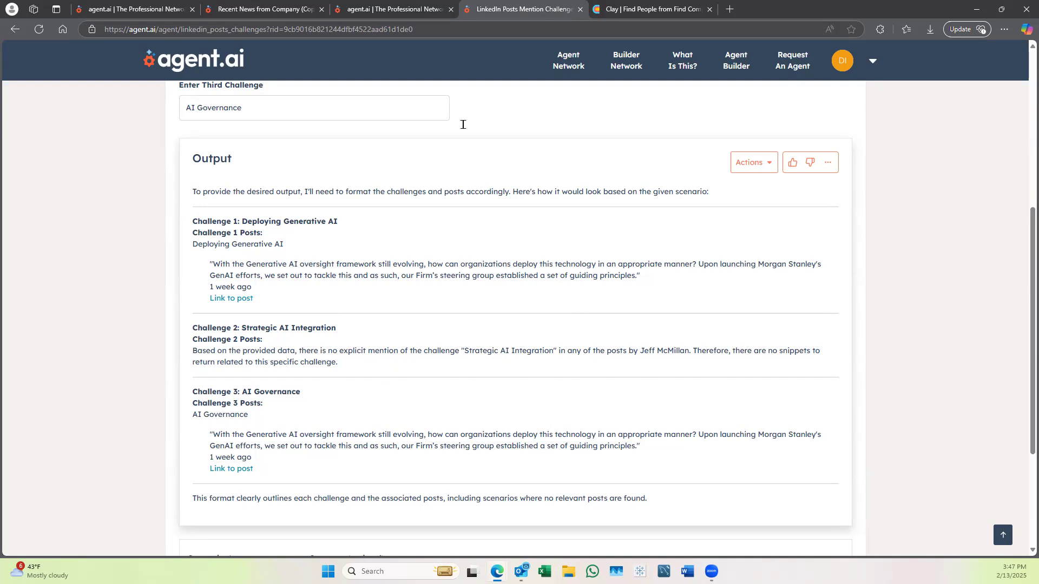
Step: In the Agent.ai builder for the LinkedIn posts agent, review the SmartFlow actions and open the step 6 Get LinkedIn Activity settings
left_click(385, 15)
scroll(537, 236, "down", 2)
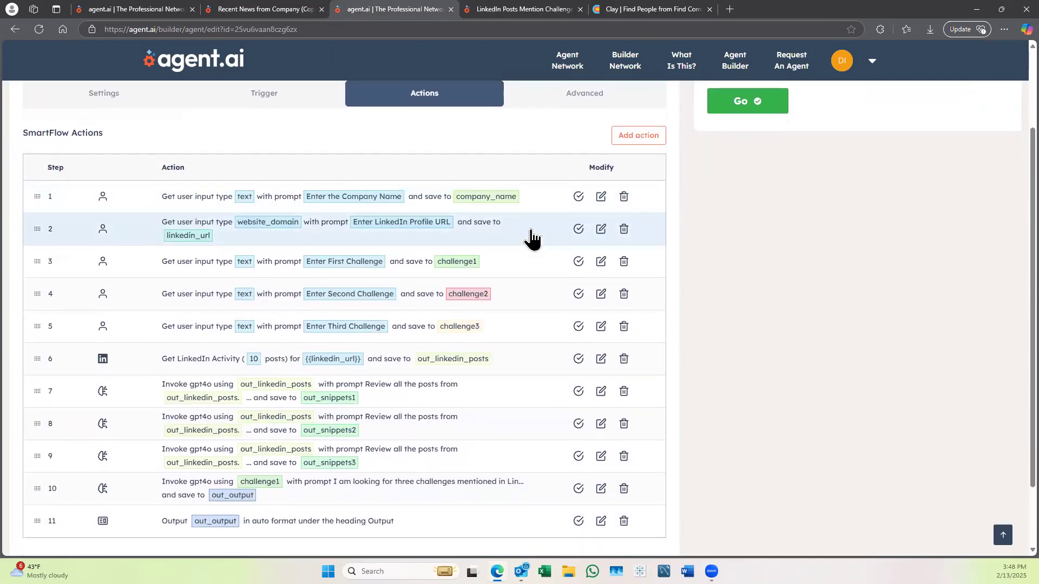
scroll(471, 276, "down", 1)
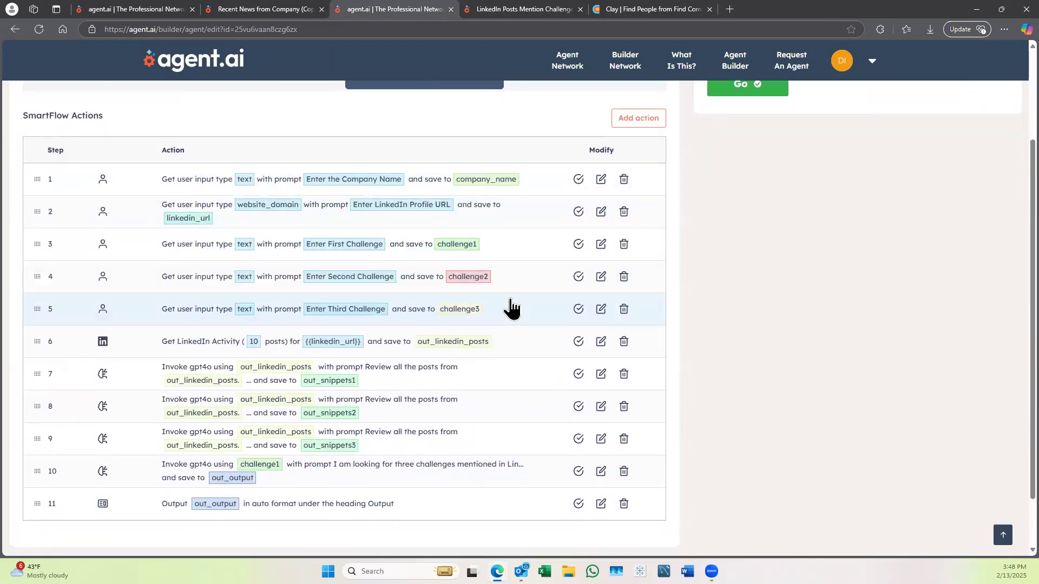
left_click(602, 342)
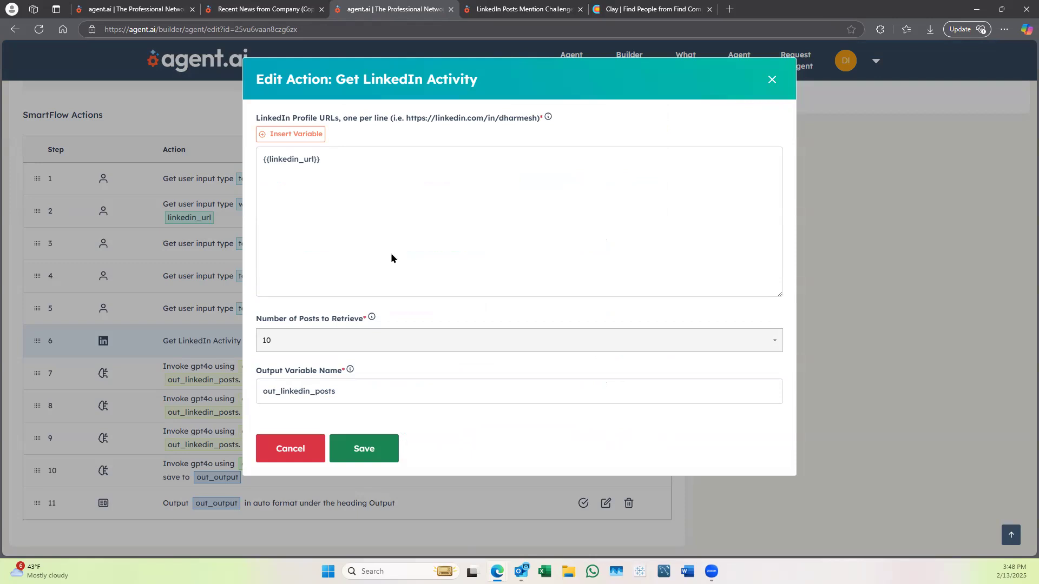
Step: Check the post-count options of the step 6 LinkedIn activity action and the step 7 GPT-4o instructions, closing both actions unchanged
left_click(371, 342)
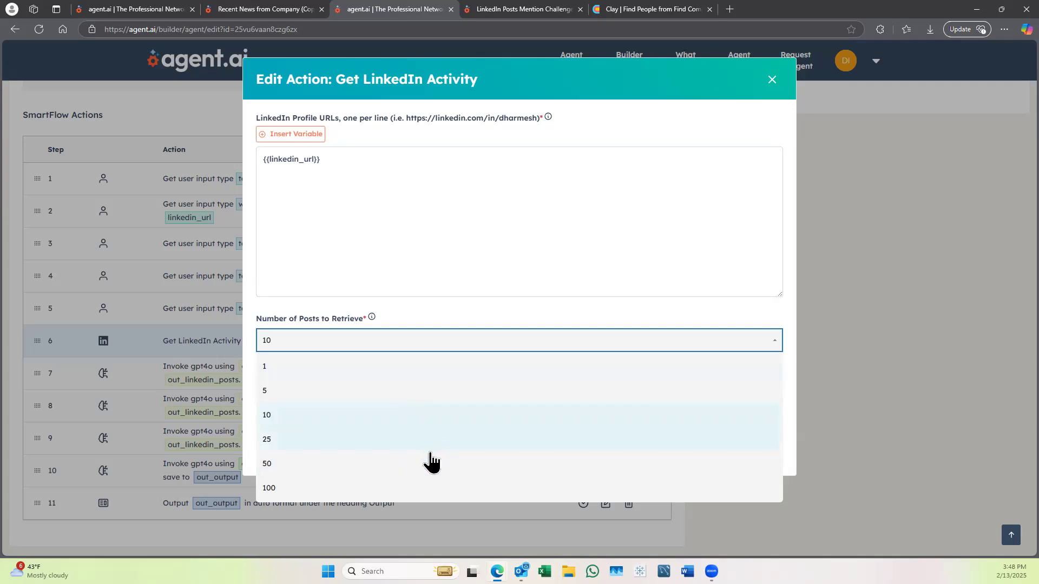
left_click(527, 341)
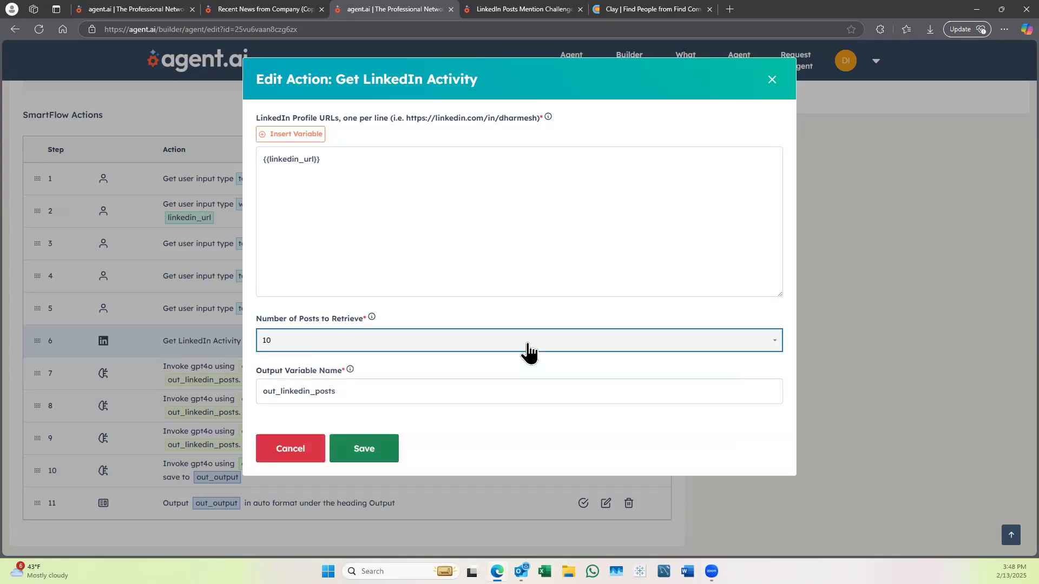
left_click(772, 80)
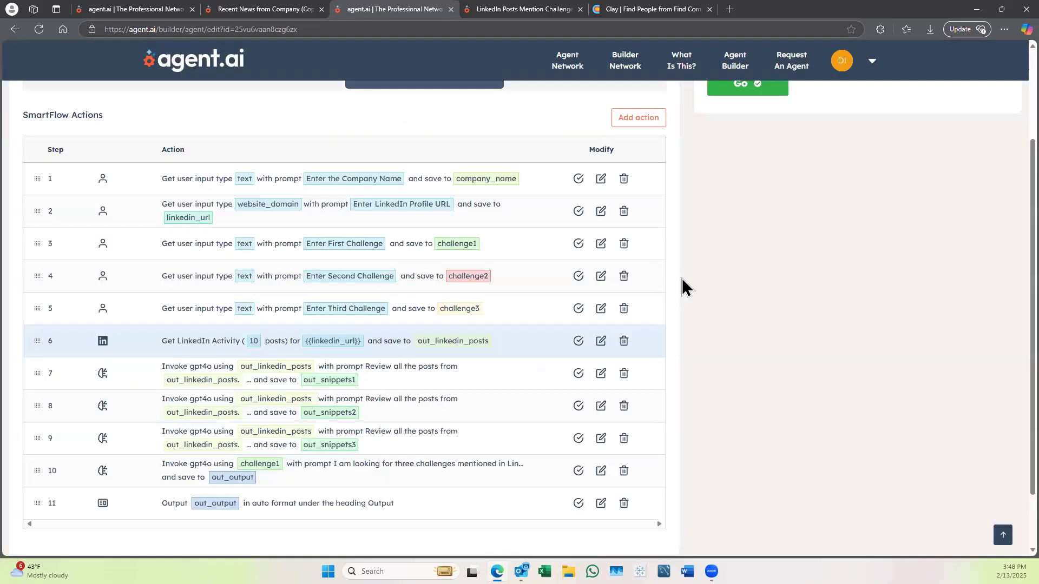
left_click(601, 373)
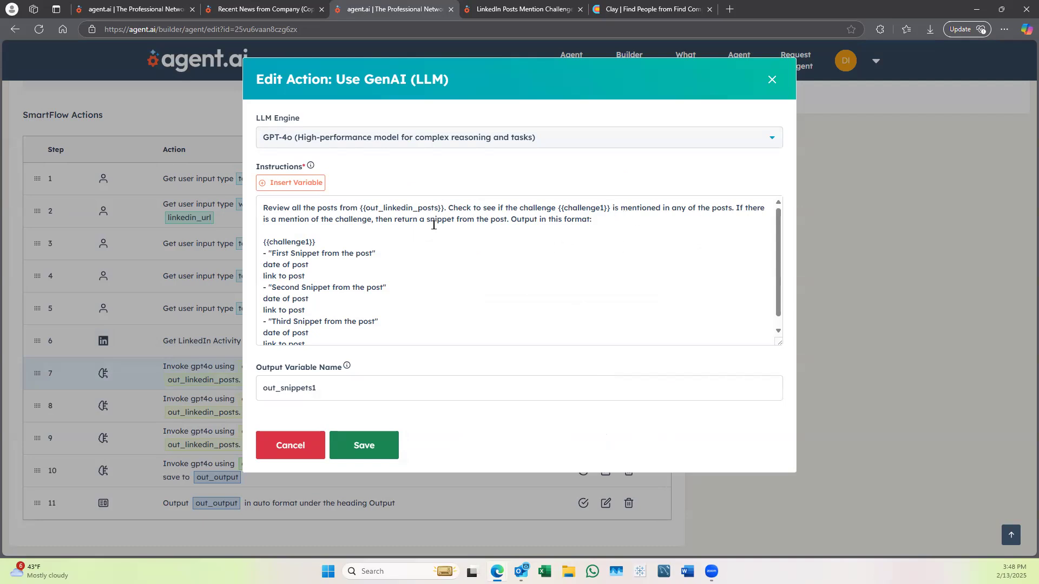
scroll(376, 263, "down", 1)
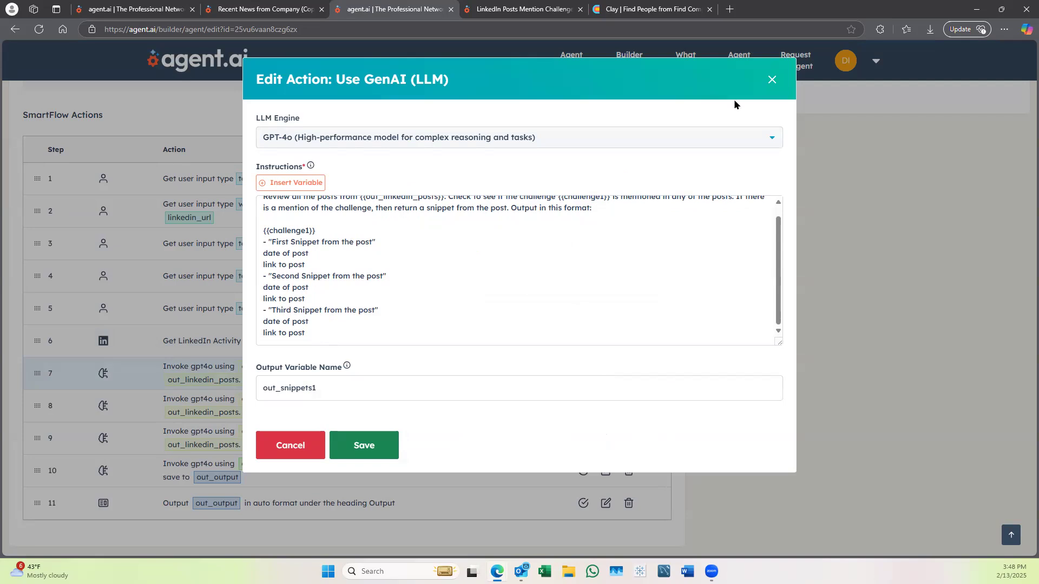
left_click(773, 82)
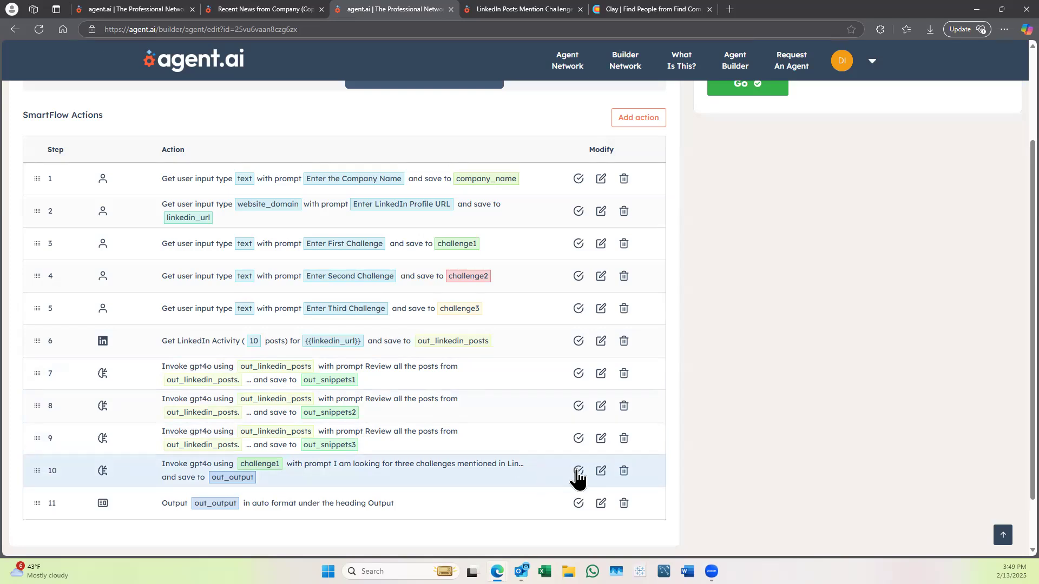
Step: Inspect the step 10 GPT-4o output-formatting instructions and the step 11 user output settings, closing both actions unchanged
left_click(601, 471)
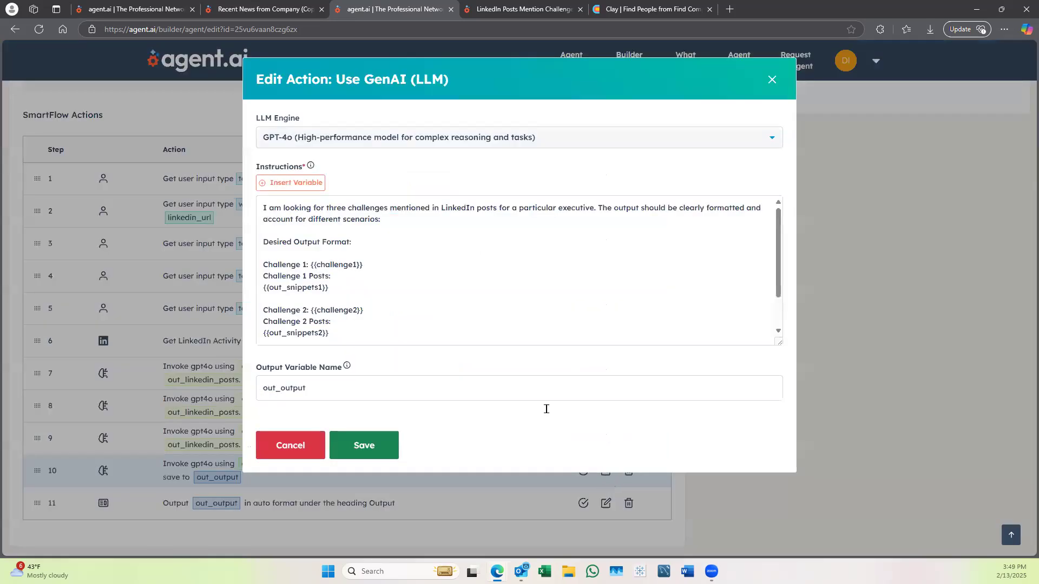
scroll(536, 317, "down", 2)
scroll(536, 317, "up", 2)
scroll(490, 306, "down", 2)
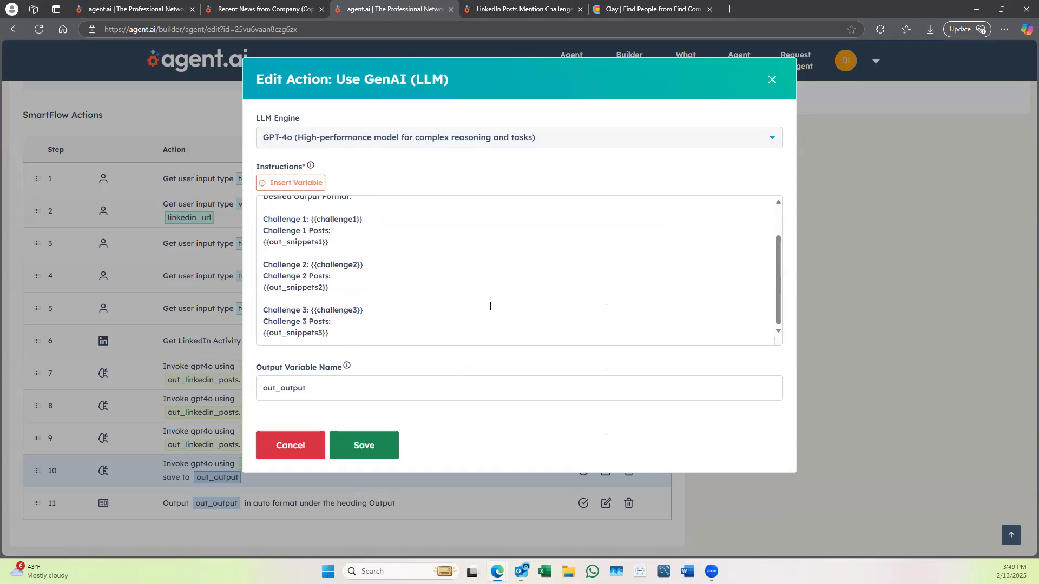
left_click(772, 79)
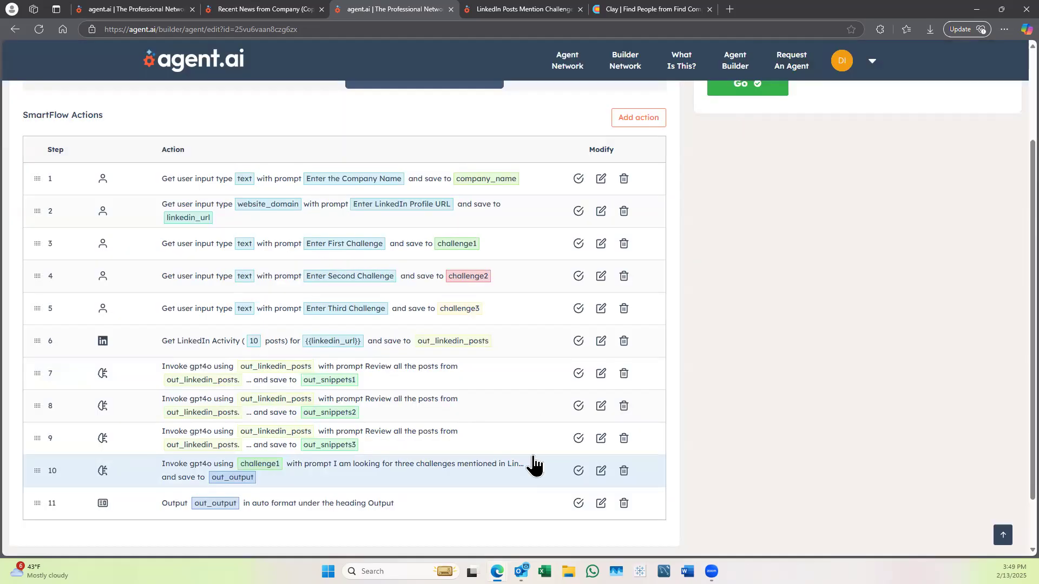
left_click(602, 503)
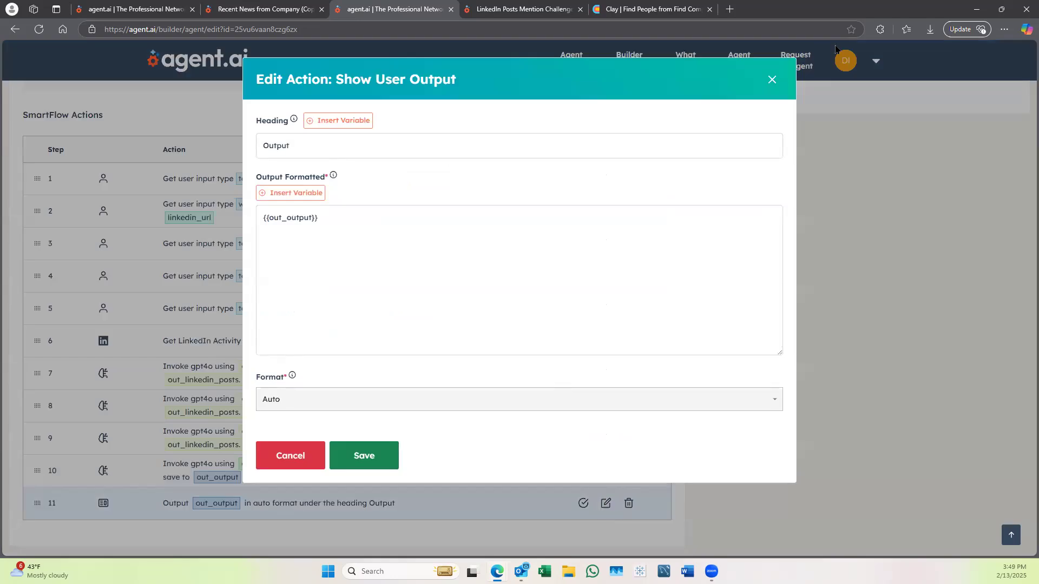
left_click(772, 80)
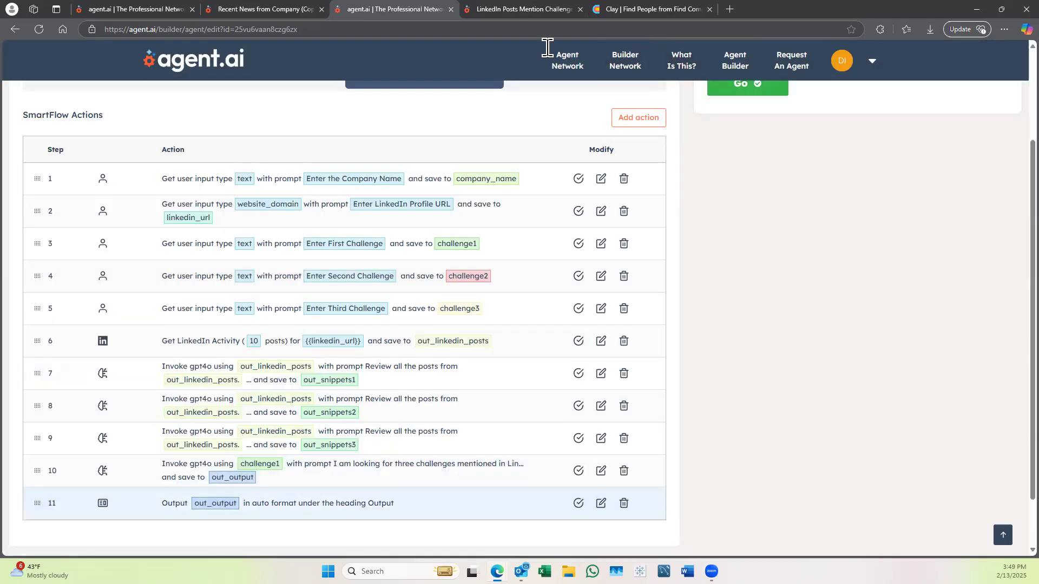
Step: Glance at the LinkedIn posts agent's output, then switch to the Clay table and rerun LinkedIn Posts for row 3
key("ctrl+Tab")
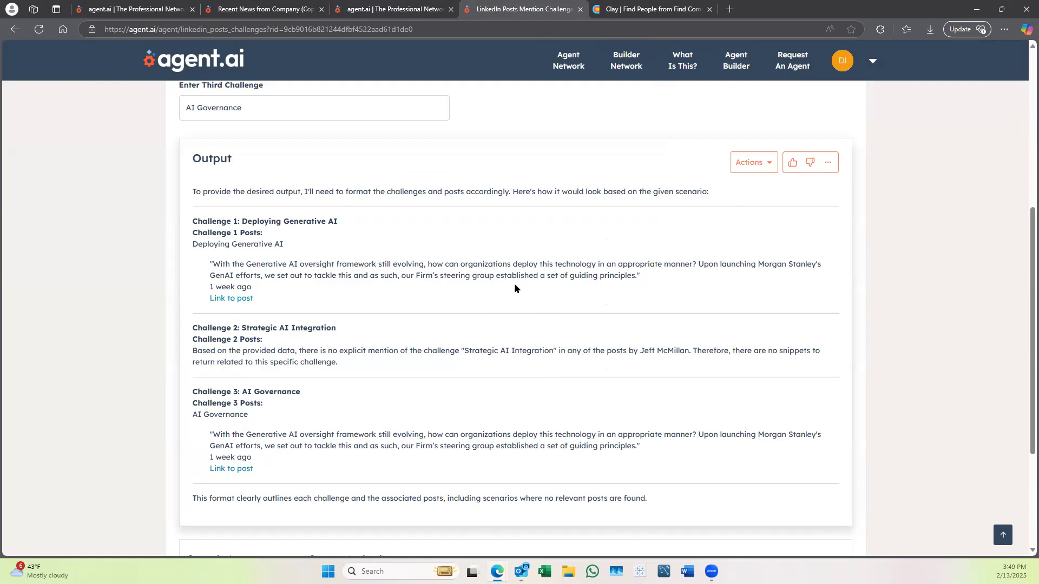
left_click(632, 9)
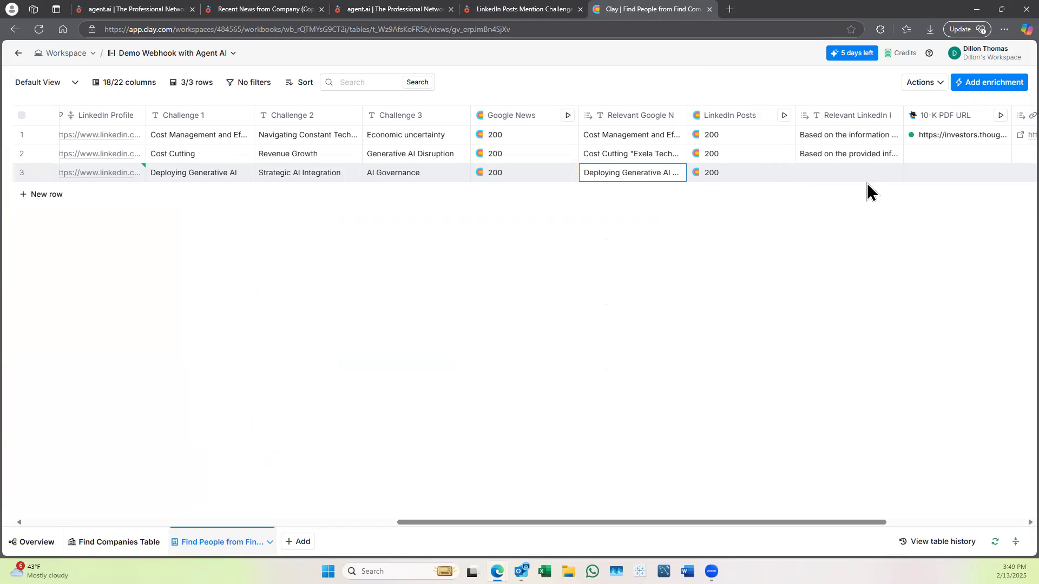
left_click(786, 173)
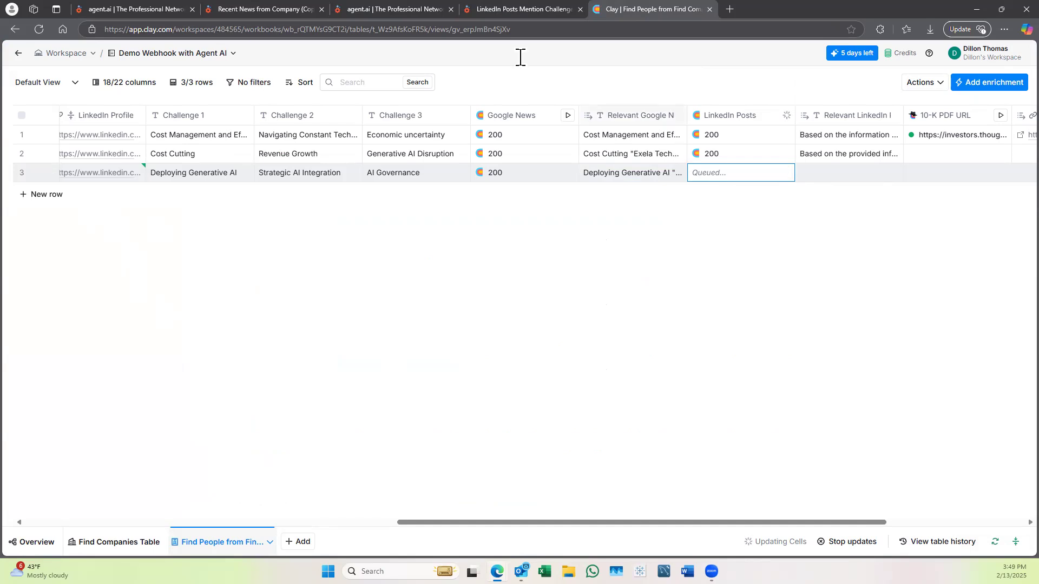
Step: Return to the LinkedIn Posts Mention Challenges? agent and review its output, company, LinkedIn profile and challenge inputs
left_click(498, 14)
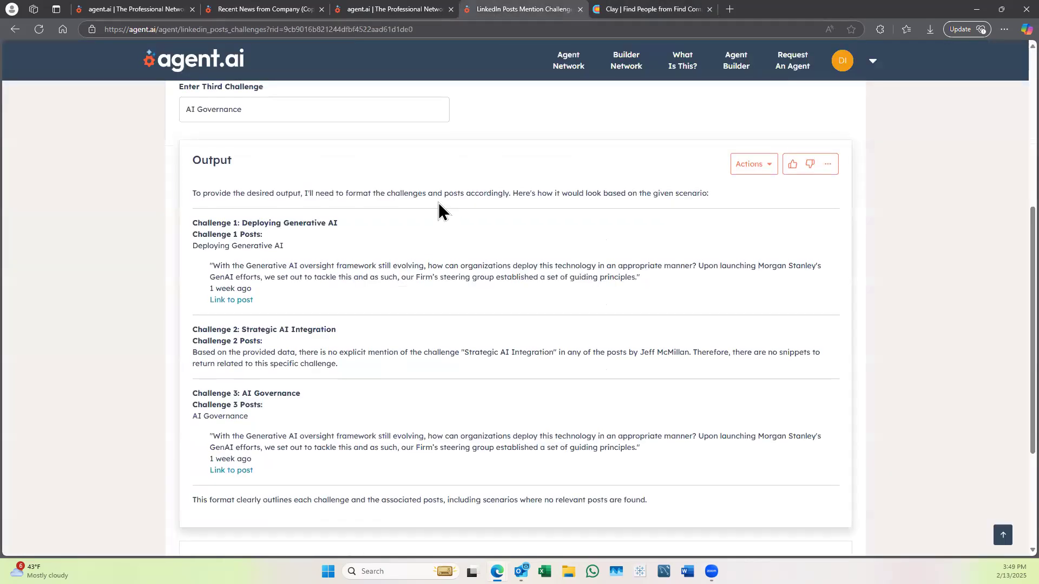
scroll(433, 211, "up", 3)
scroll(402, 190, "up", 2)
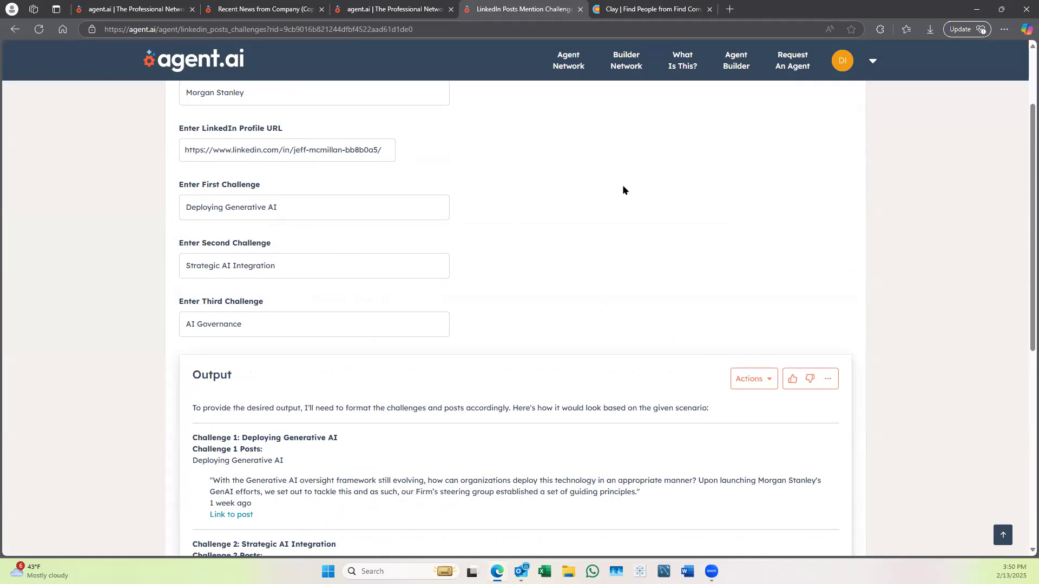
scroll(621, 180, "up", 1)
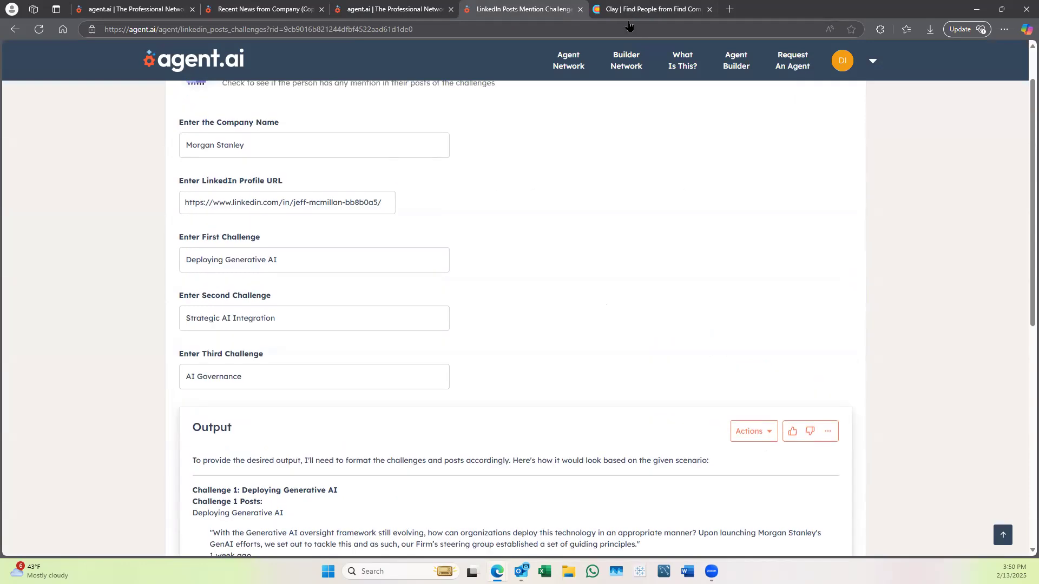
Step: In the Clay table, expand the row 3 LinkedIn Posts response in the cell details, read it through and close the details
left_click(643, 16)
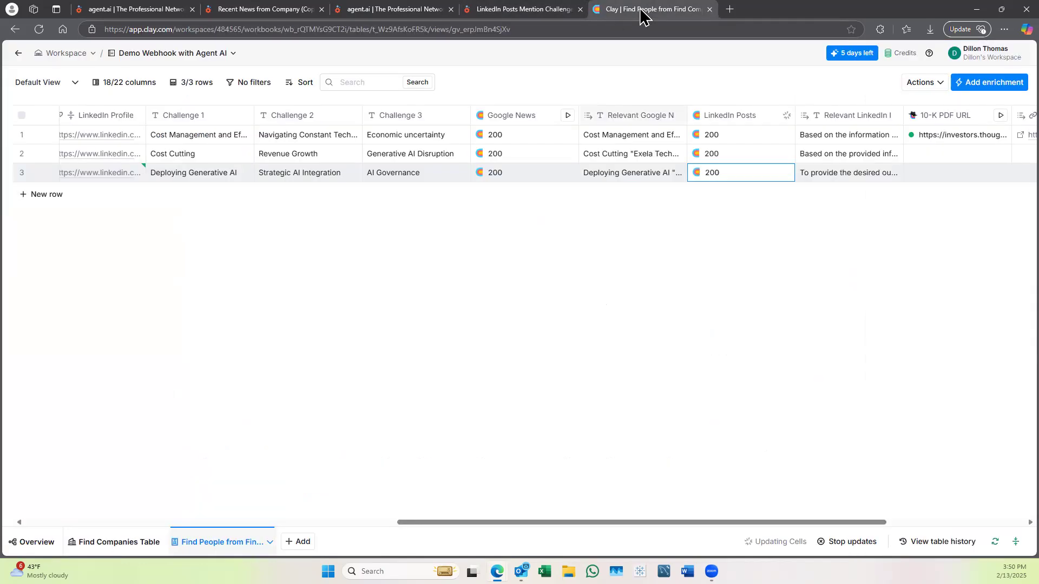
left_click(849, 174)
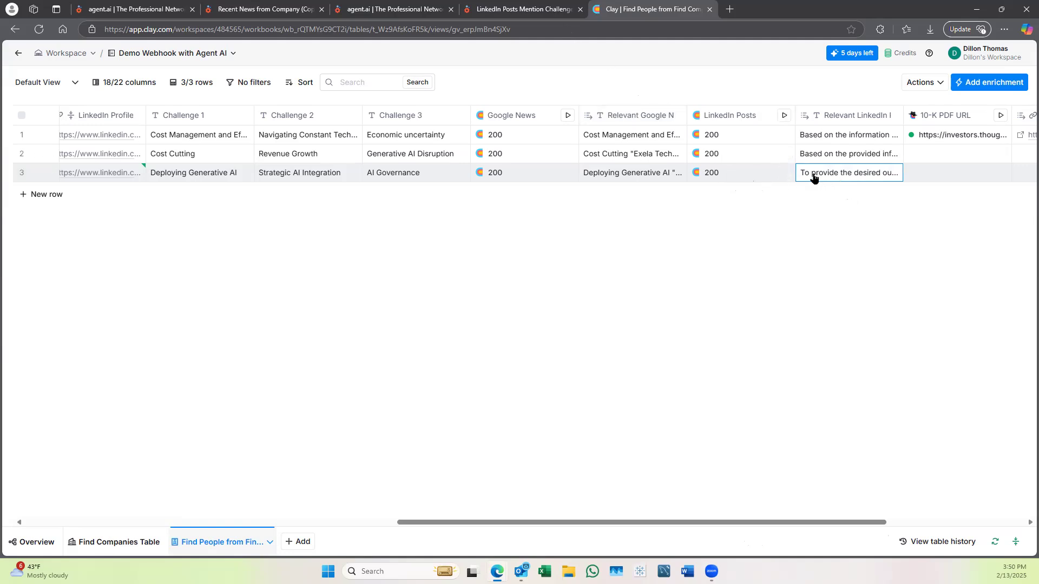
left_click(760, 179)
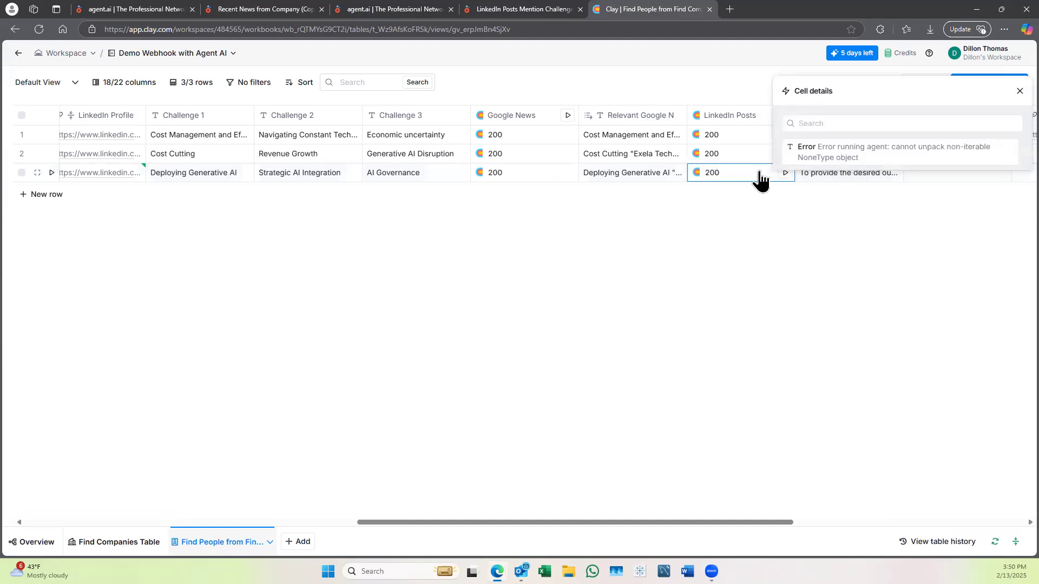
double_click(841, 175)
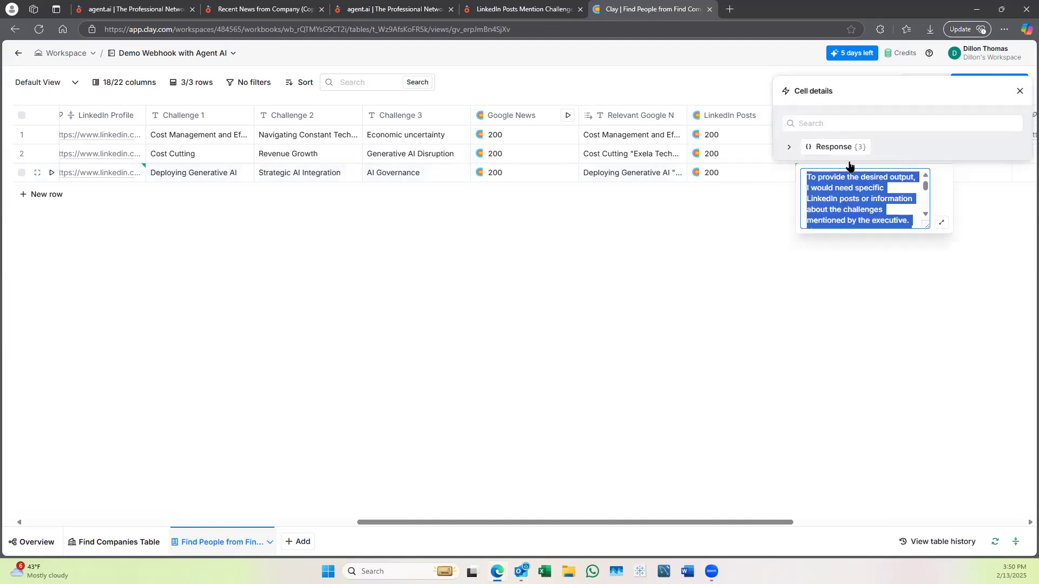
left_click(833, 157)
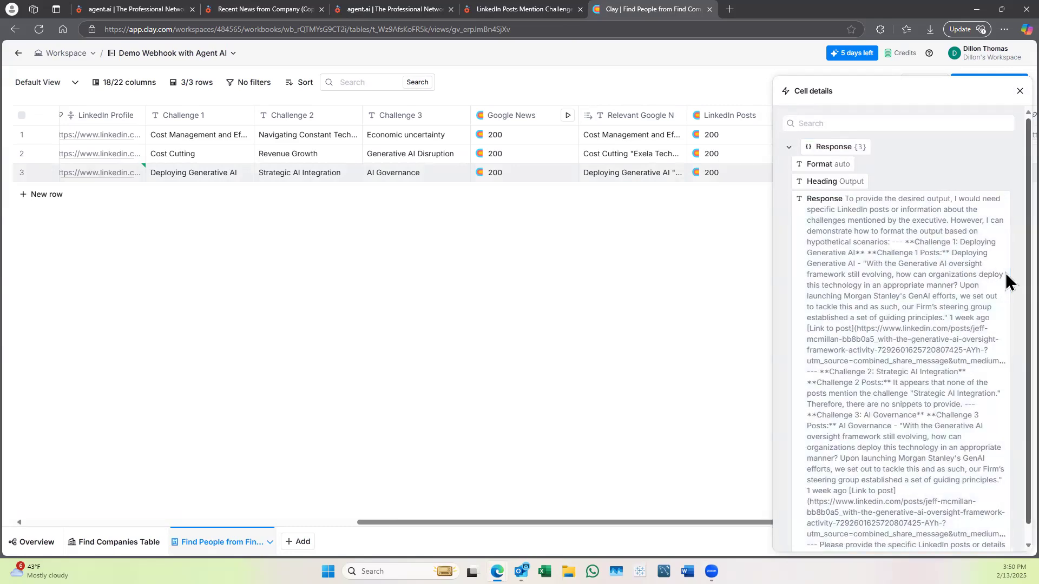
scroll(1006, 280, "down", 1)
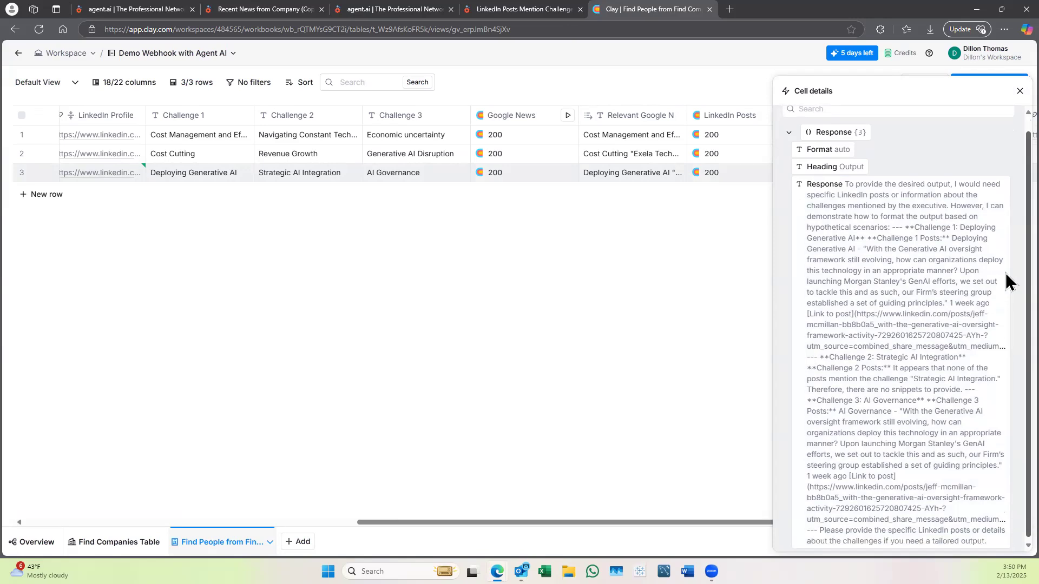
scroll(1006, 279, "down", 1)
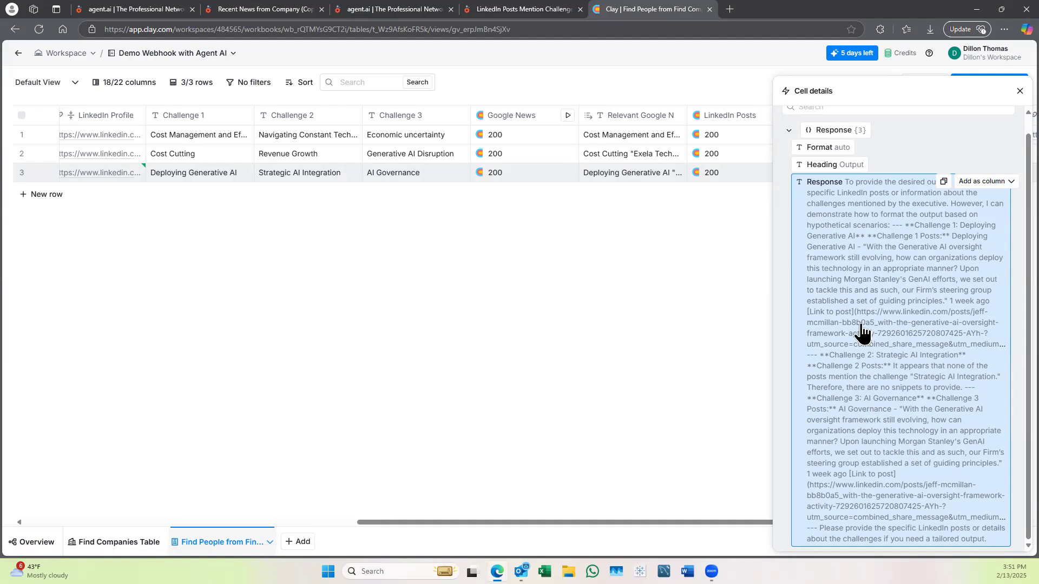
left_click(1018, 93)
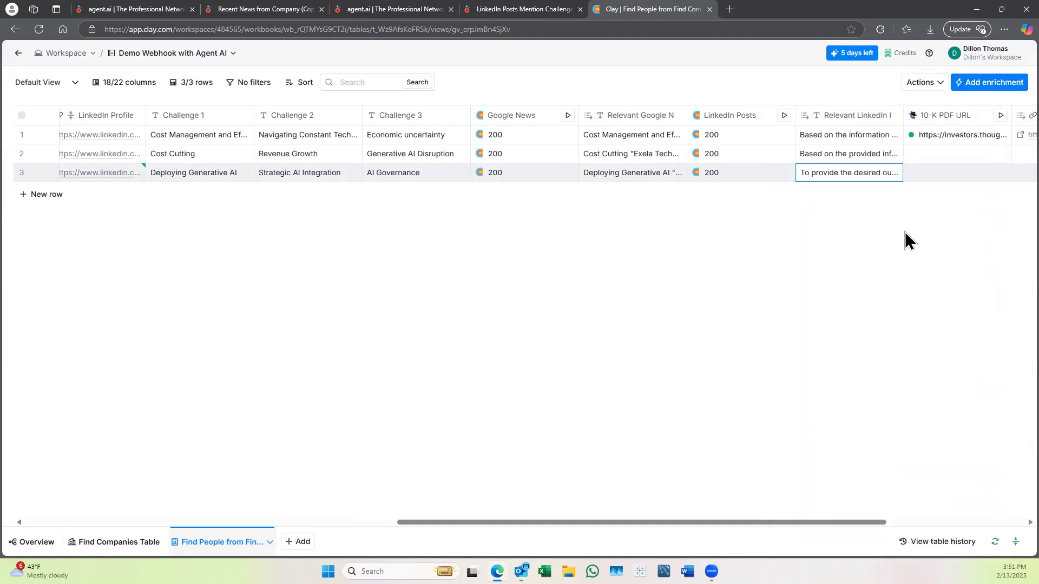